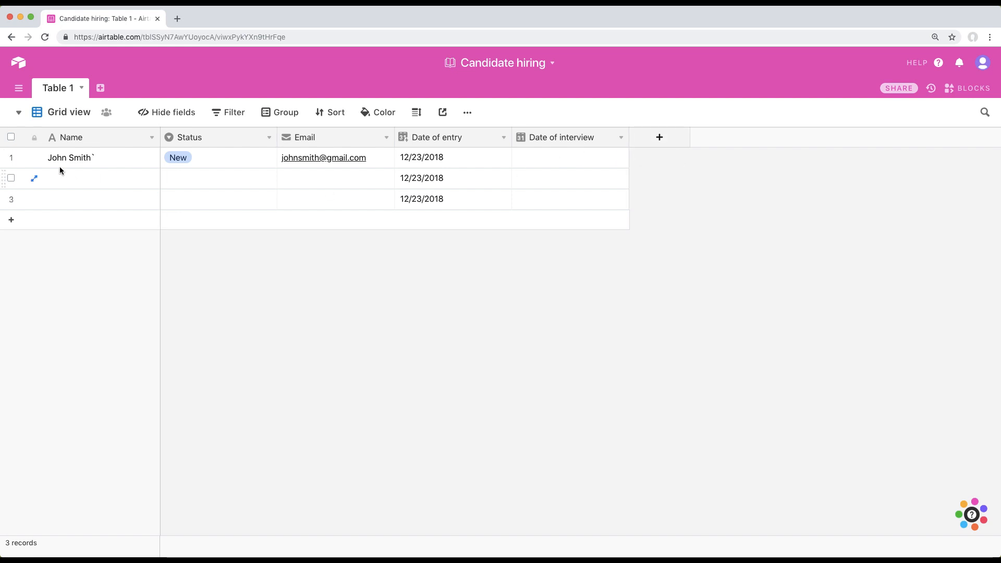
Step: Expand the first candidate's record and remove the stray backtick from the end of the name
{"action": "left_click", "coordinate": [34, 159]}
{"action": "key", "text": "BackSpace"}
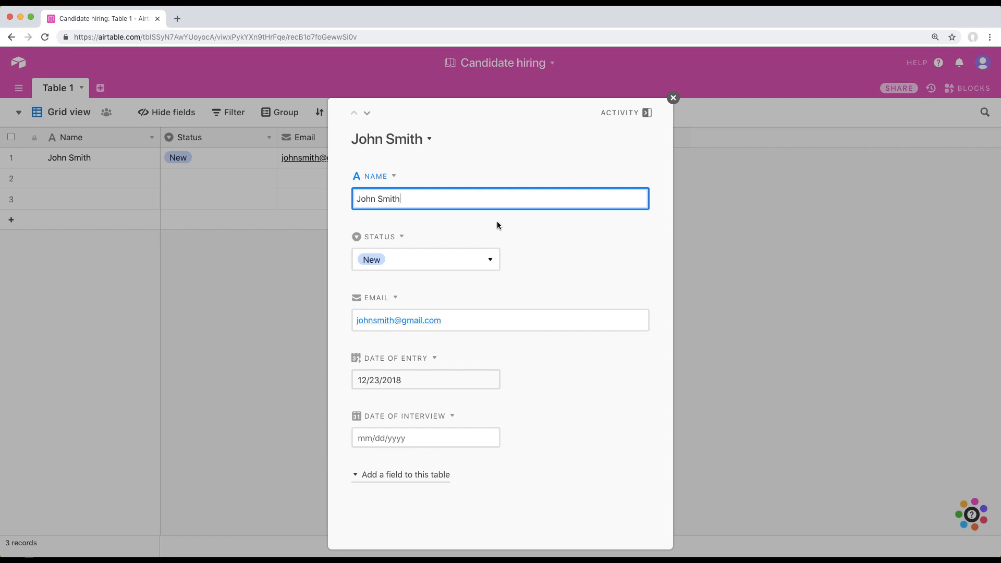
Step: Add an Attachment field named CV to the table from the expanded record
{"action": "left_click", "coordinate": [405, 480]}
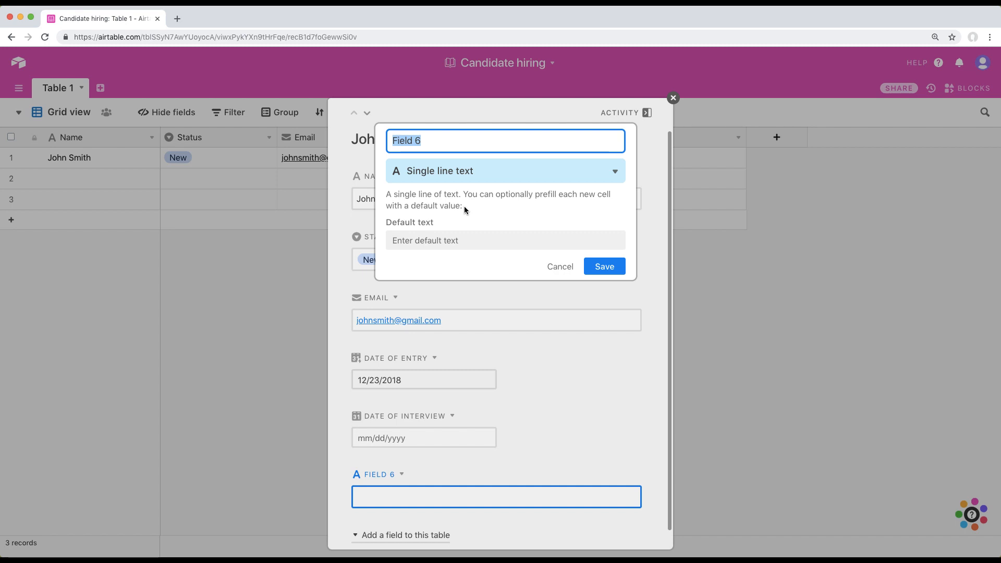
{"action": "type", "text": "CV"}
{"action": "left_click", "coordinate": [493, 180]}
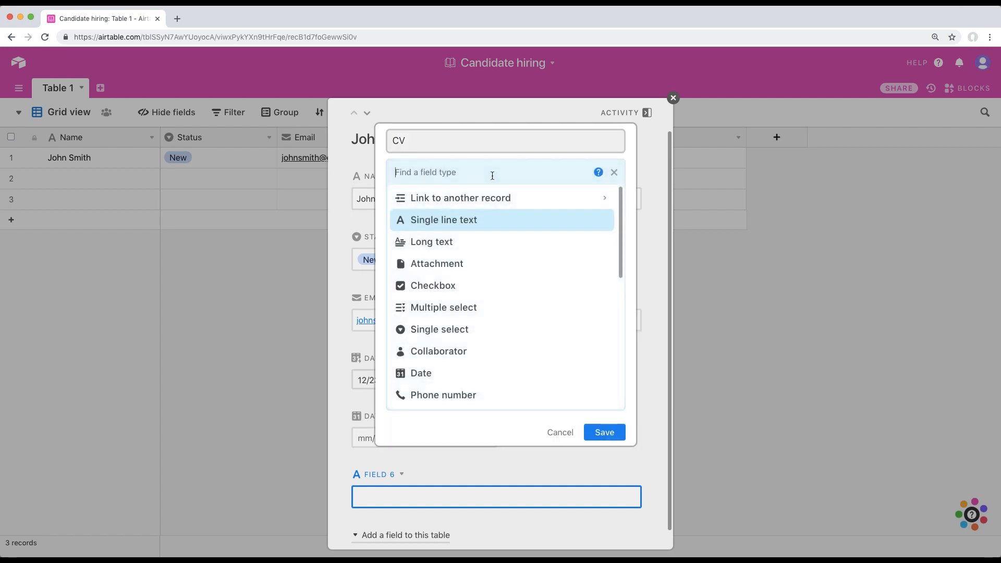
{"action": "left_click", "coordinate": [467, 258]}
{"action": "left_click", "coordinate": [605, 233]}
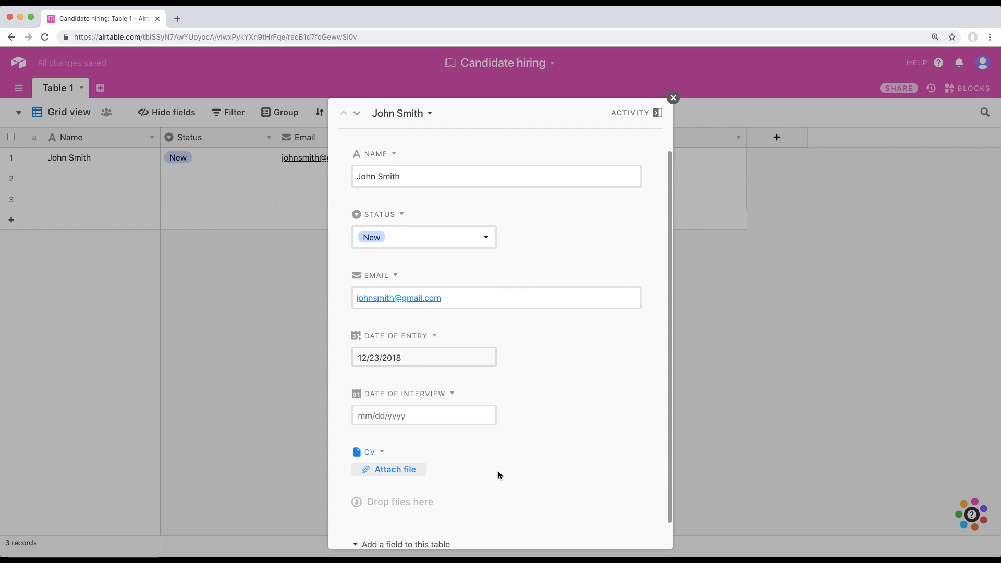
Step: Upload Blank CV Template PDF.pdf from the device into the record's CV field
{"action": "left_click", "coordinate": [406, 472]}
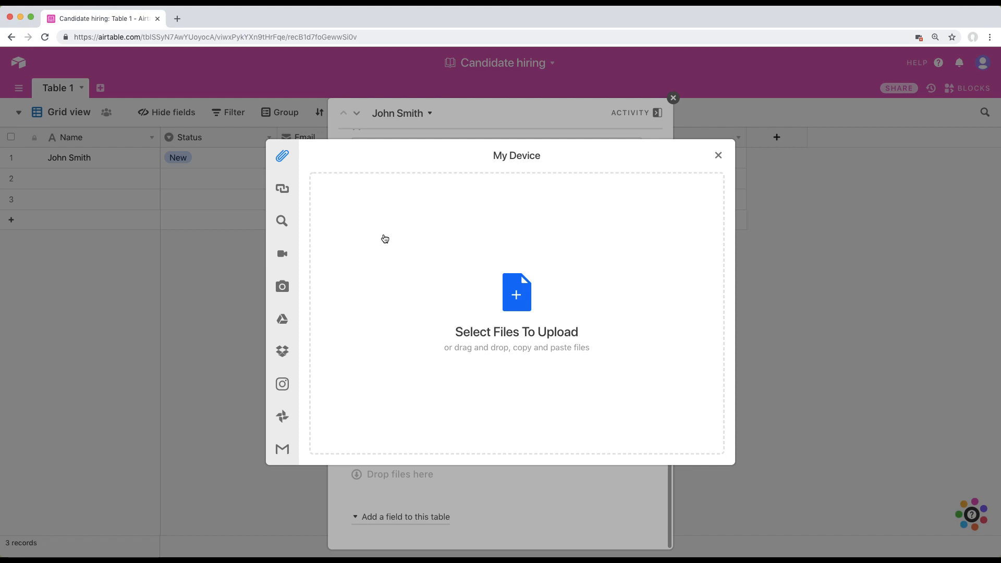
{"action": "mouse_move", "coordinate": [292, 224]}
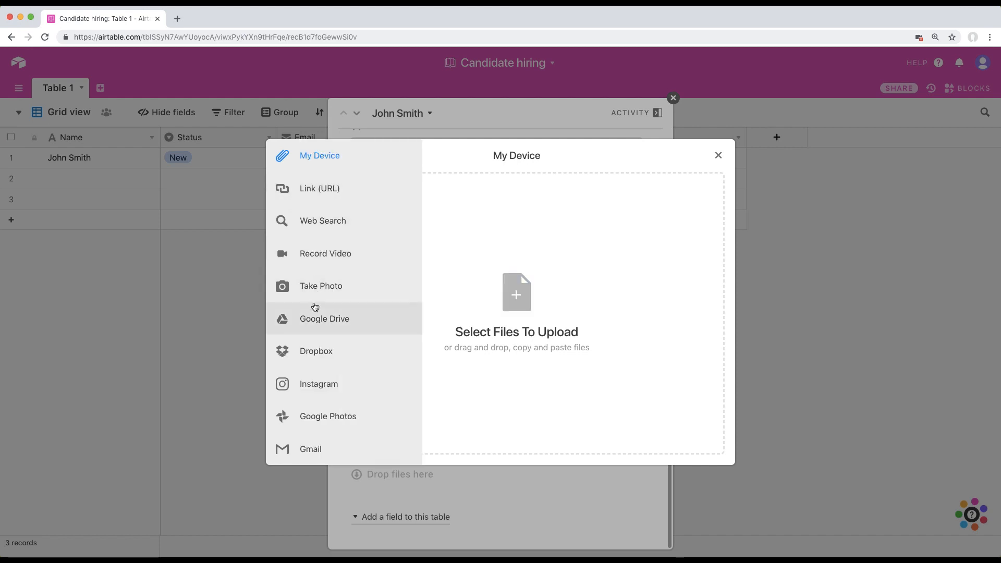
{"action": "scroll", "coordinate": [330, 240], "scroll_direction": "down", "scroll_amount": 2}
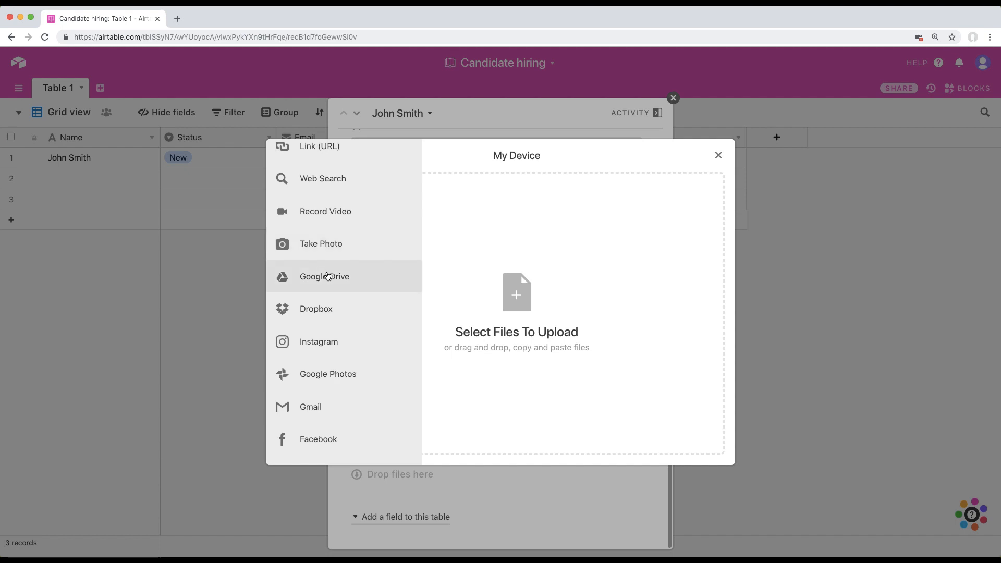
{"action": "scroll", "coordinate": [342, 308], "scroll_direction": "down", "scroll_amount": 3}
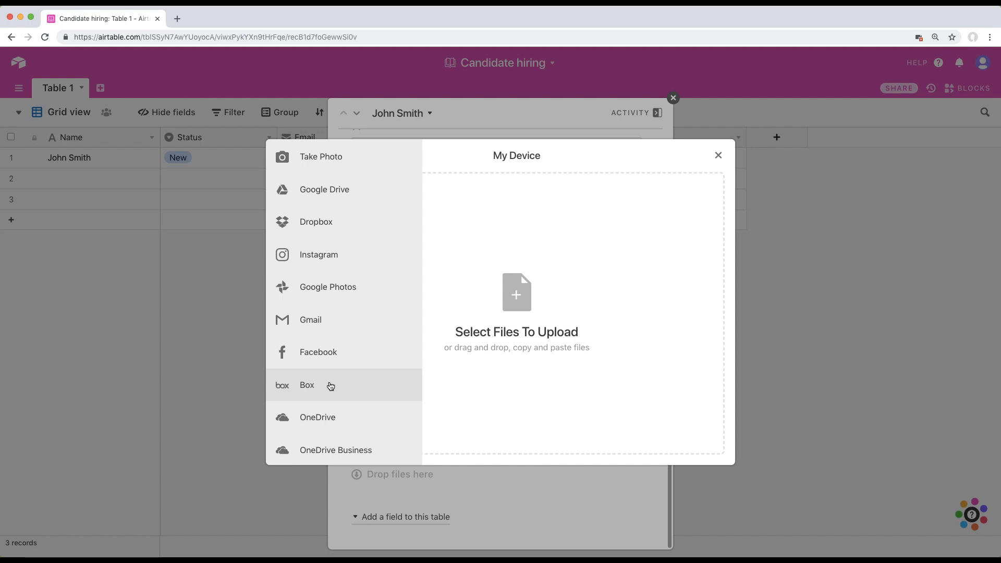
{"action": "scroll", "coordinate": [330, 386], "scroll_direction": "up", "scroll_amount": 3}
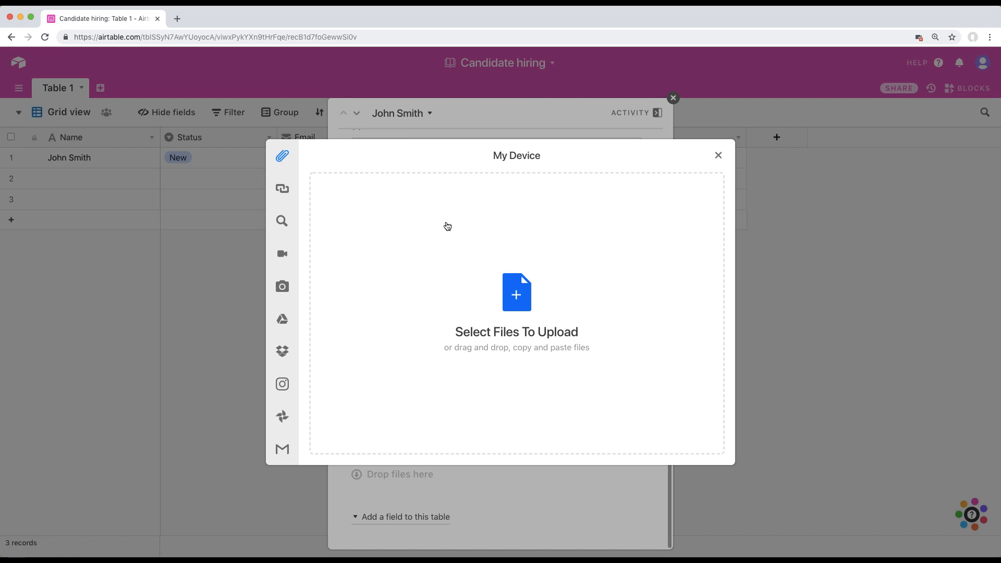
{"action": "left_click_drag", "start_coordinate": [594, 2], "coordinate": [501, 272]}
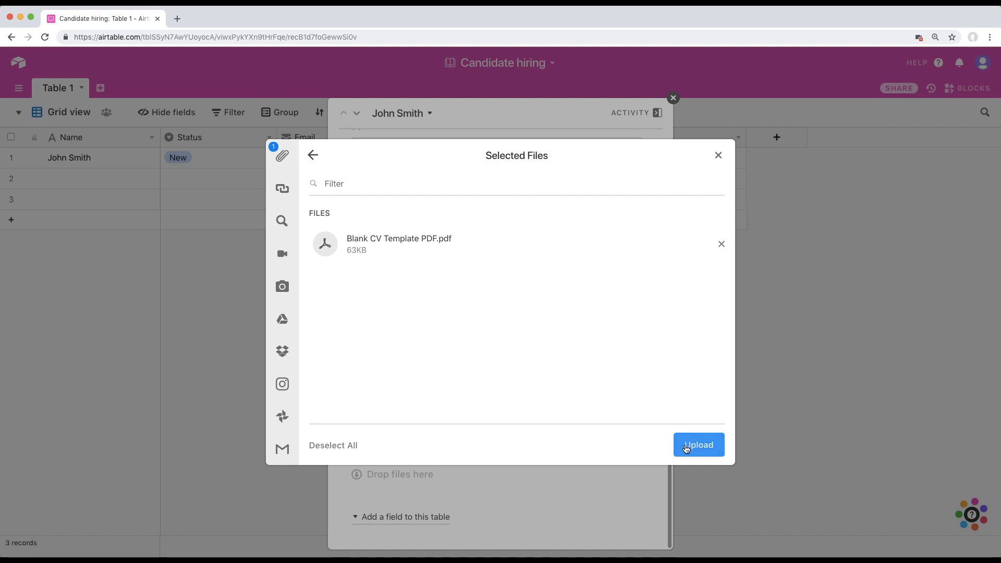
{"action": "left_click", "coordinate": [687, 448]}
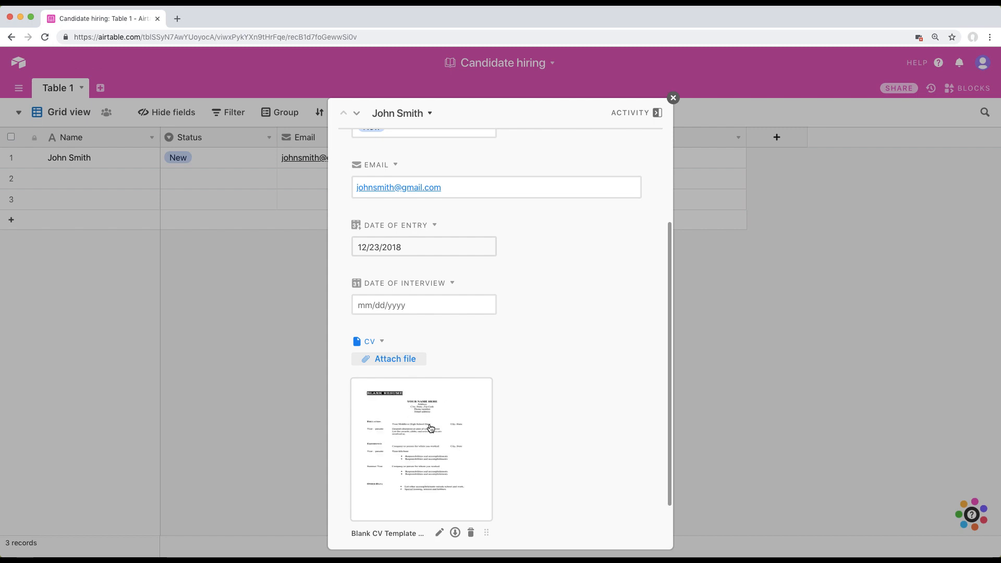
Step: Preview the attached CV at full size, close the record, and check the attachment in the grid's CV column
{"action": "left_click", "coordinate": [430, 428]}
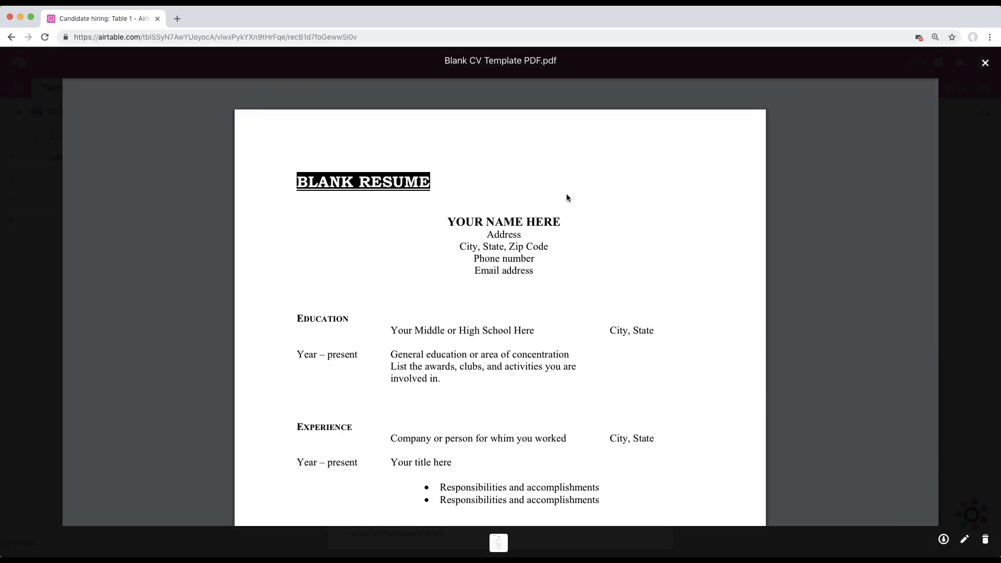
{"action": "left_click", "coordinate": [986, 63]}
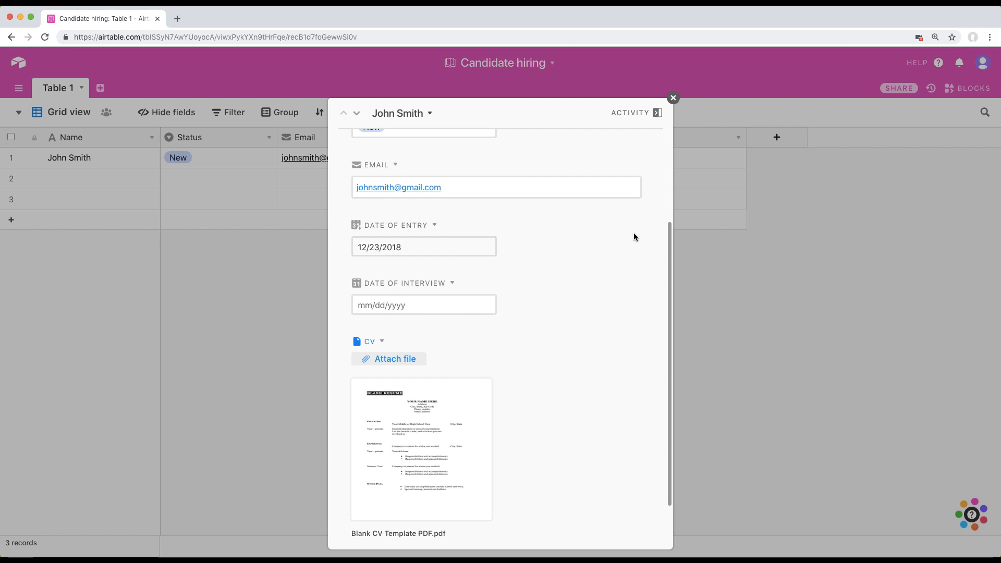
{"action": "left_click", "coordinate": [698, 256]}
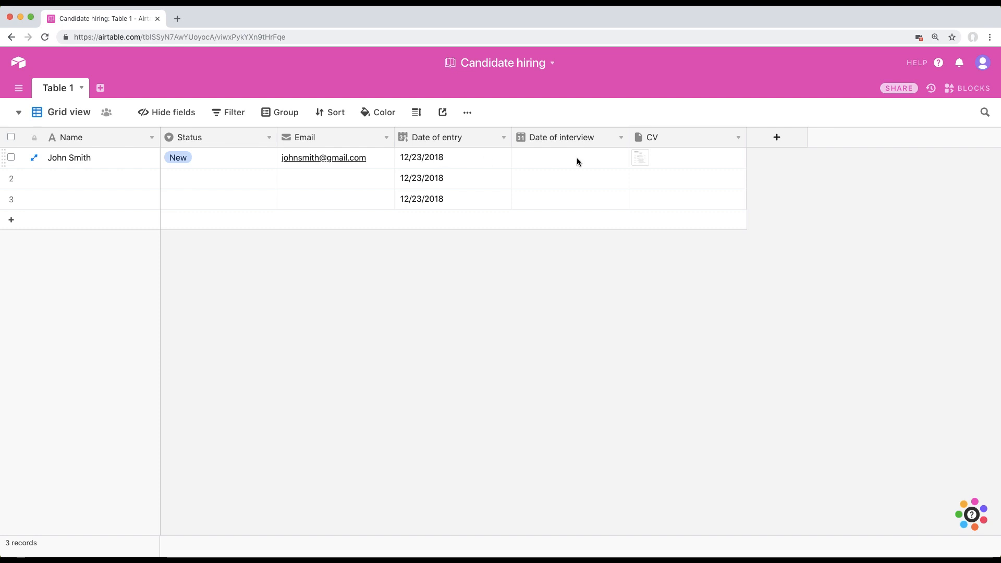
{"action": "left_click", "coordinate": [700, 159]}
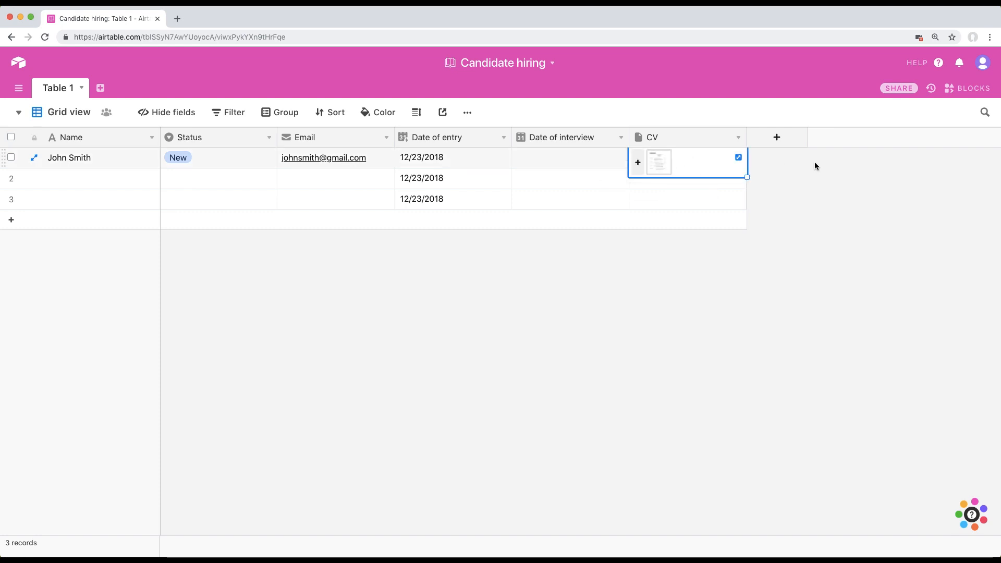
{"action": "left_click", "coordinate": [784, 164]}
Step: Create a new field after CV named Expected salary and choose Currency as its type
{"action": "left_click", "coordinate": [778, 137]}
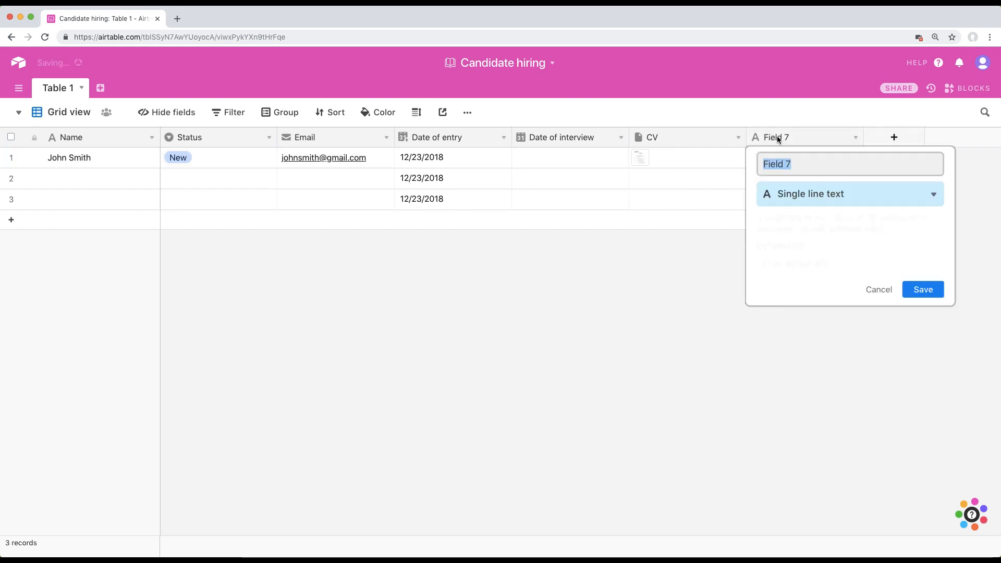
{"action": "type", "text": "Expected salary"}
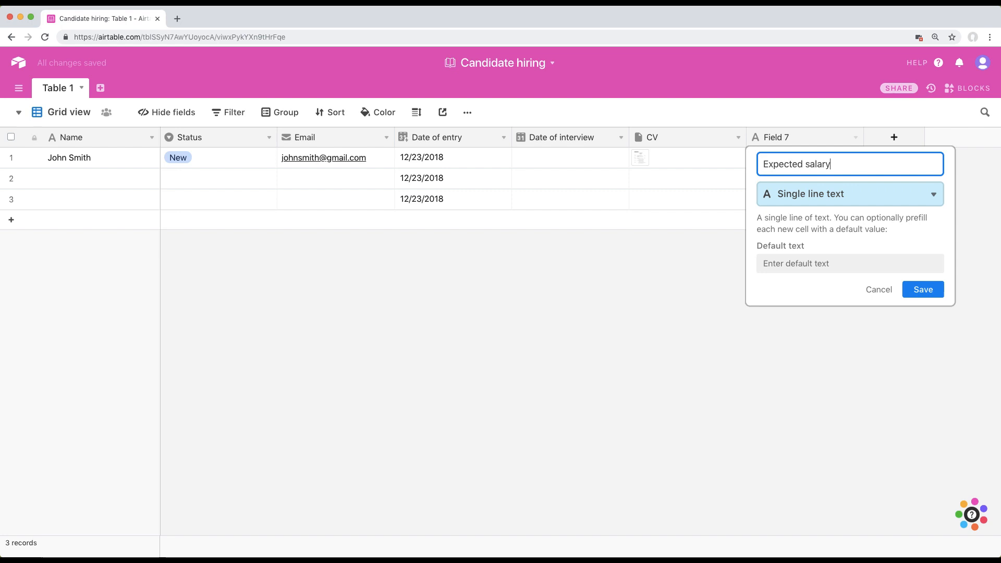
{"action": "left_click", "coordinate": [808, 198]}
{"action": "type", "text": "curren"}
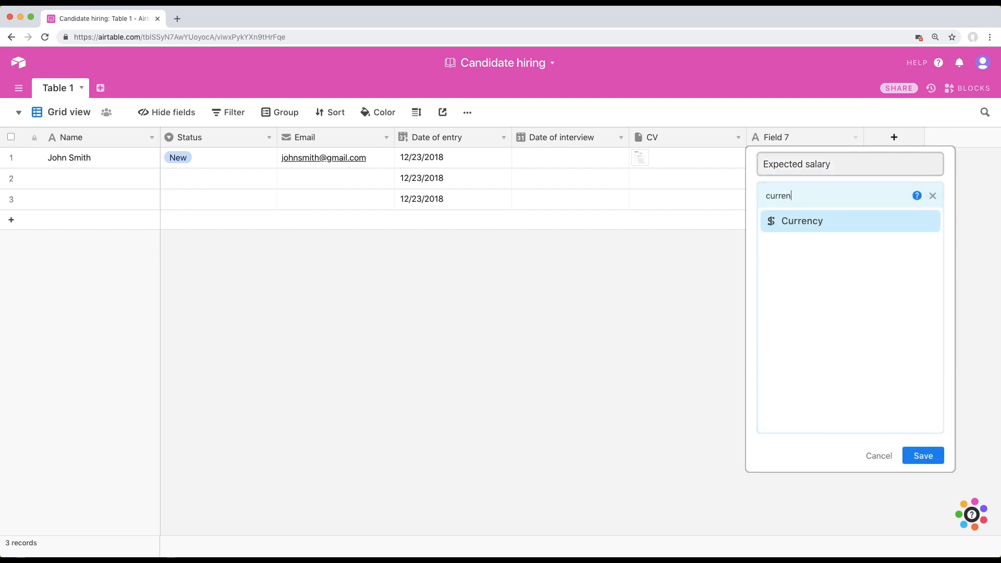
{"action": "left_click", "coordinate": [815, 221]}
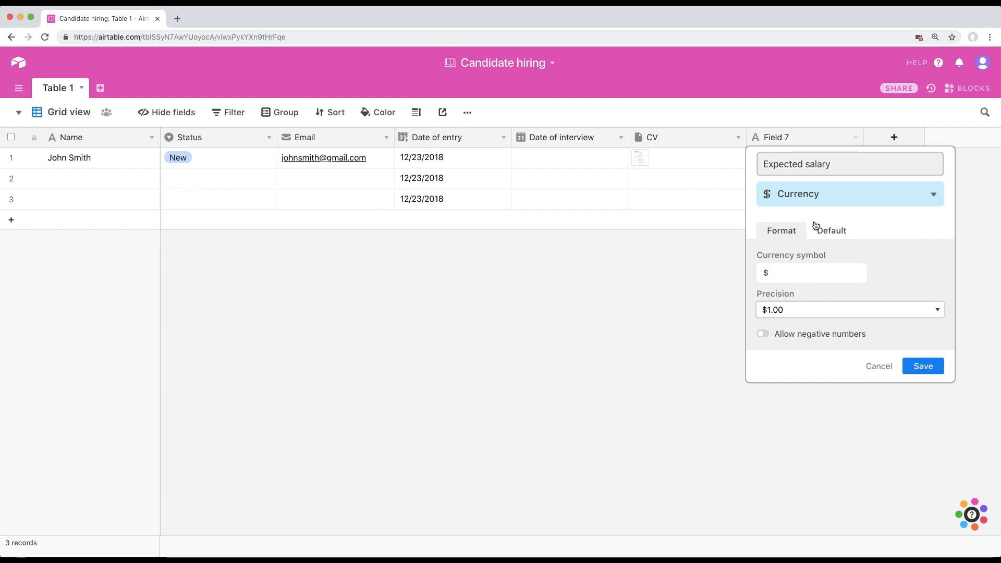
Step: Try EUR as the Expected salary field's currency symbol and restore the $ symbol
{"action": "left_click", "coordinate": [781, 278]}
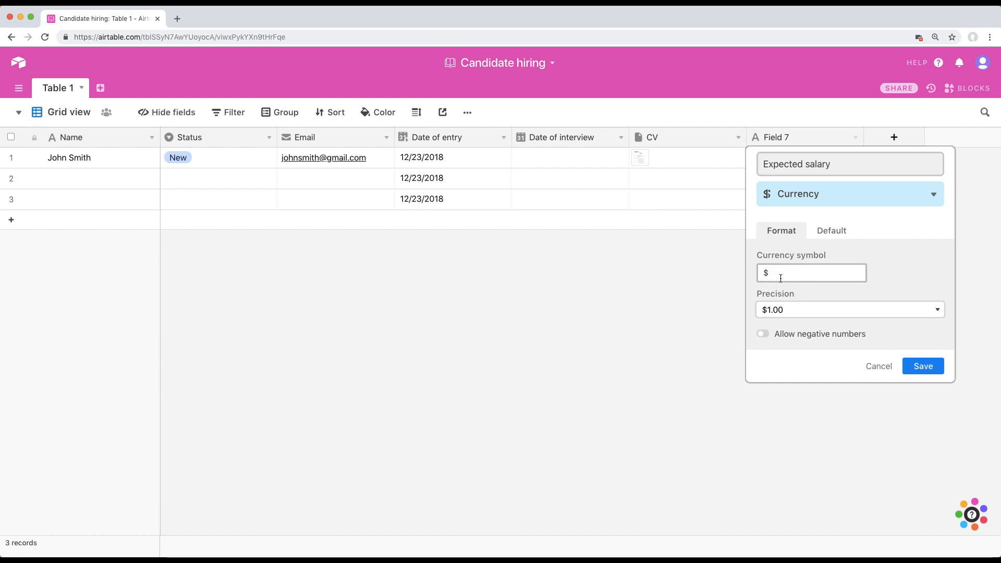
{"action": "key", "text": "BackSpace"}
{"action": "type", "text": "EUR"}
{"action": "key", "text": "BackSpace"}
{"action": "key", "text": "BackSpace"}
{"action": "key", "text": "BackSpace"}
{"action": "type", "text": "$"}
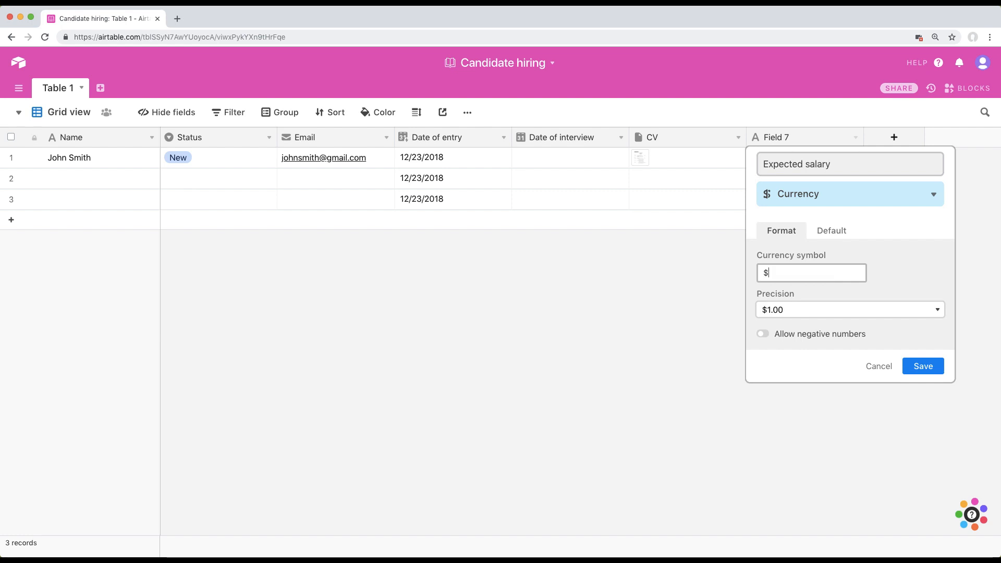
Step: Set the currency precision to $1, review the default value option, and save the Expected salary field
{"action": "left_click", "coordinate": [802, 312]}
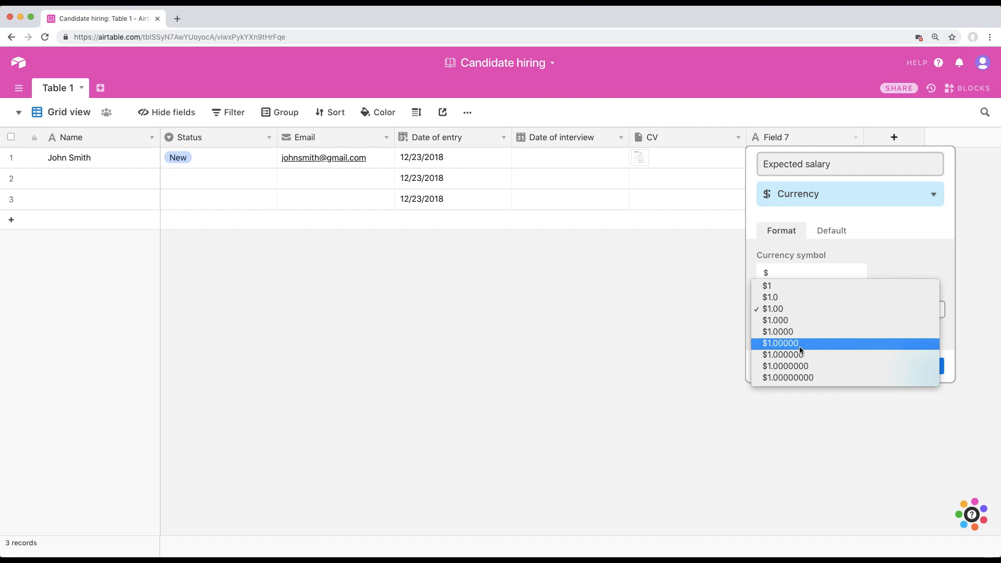
{"action": "left_click", "coordinate": [790, 286]}
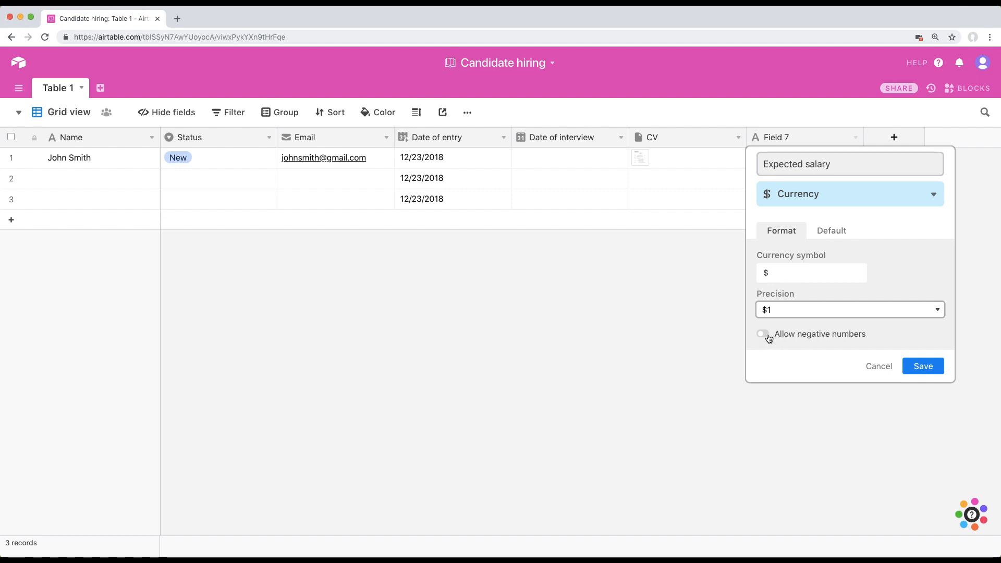
{"action": "left_click", "coordinate": [831, 231]}
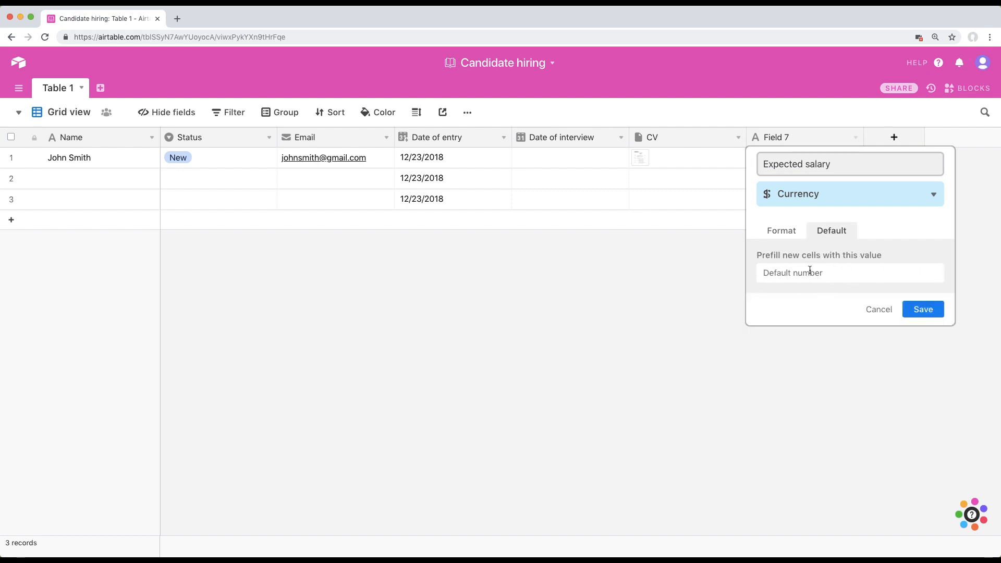
{"action": "left_click", "coordinate": [779, 232]}
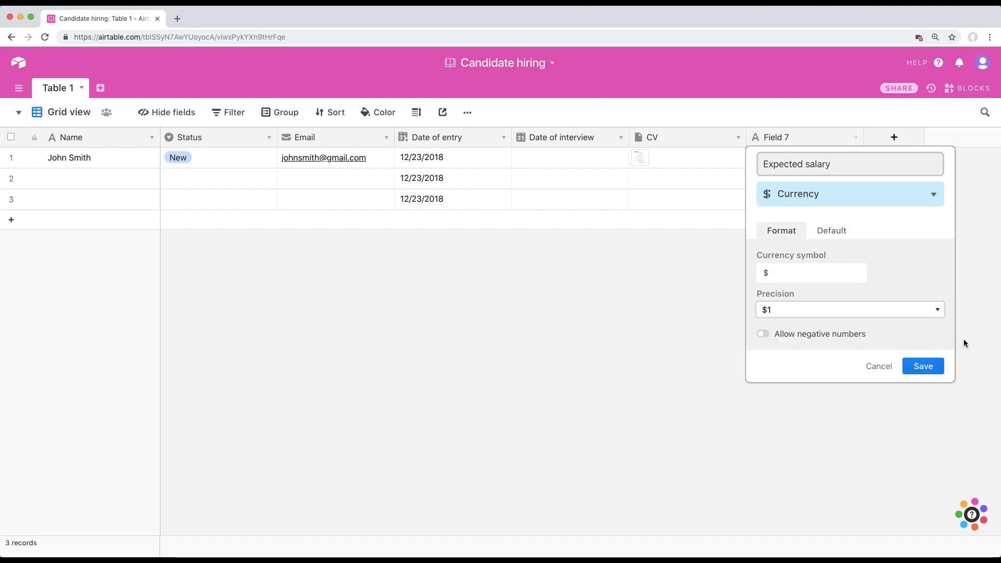
{"action": "left_click", "coordinate": [931, 368]}
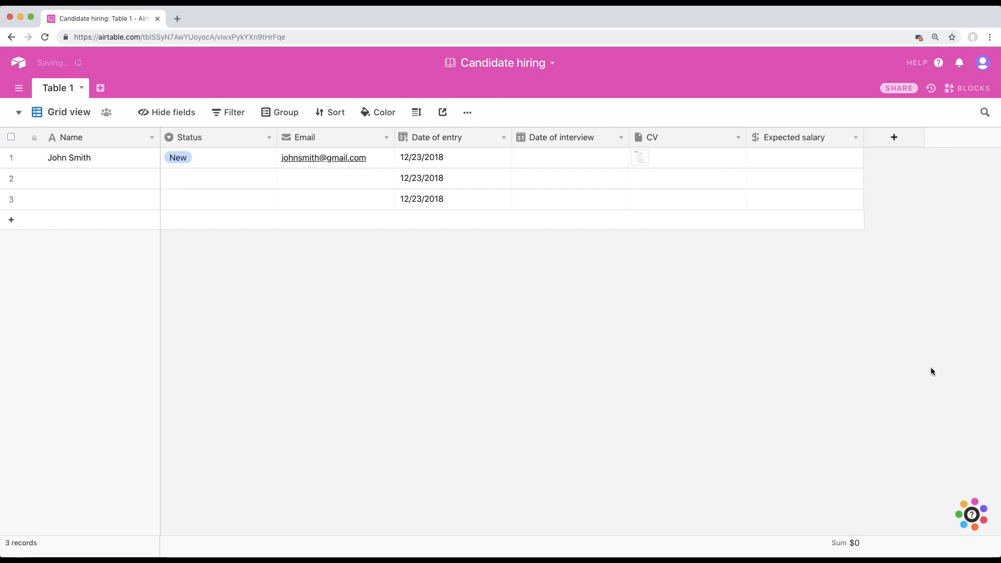
Step: Enter 100000 as the expected salary in the first candidate's row
{"action": "left_click", "coordinate": [791, 161]}
{"action": "left_click", "coordinate": [792, 161]}
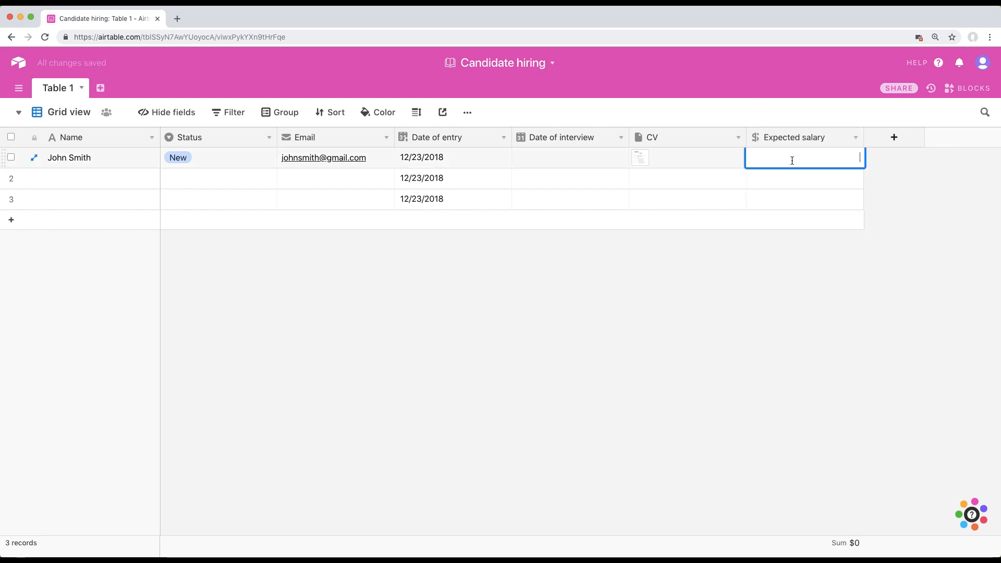
{"action": "type", "text": "100000"}
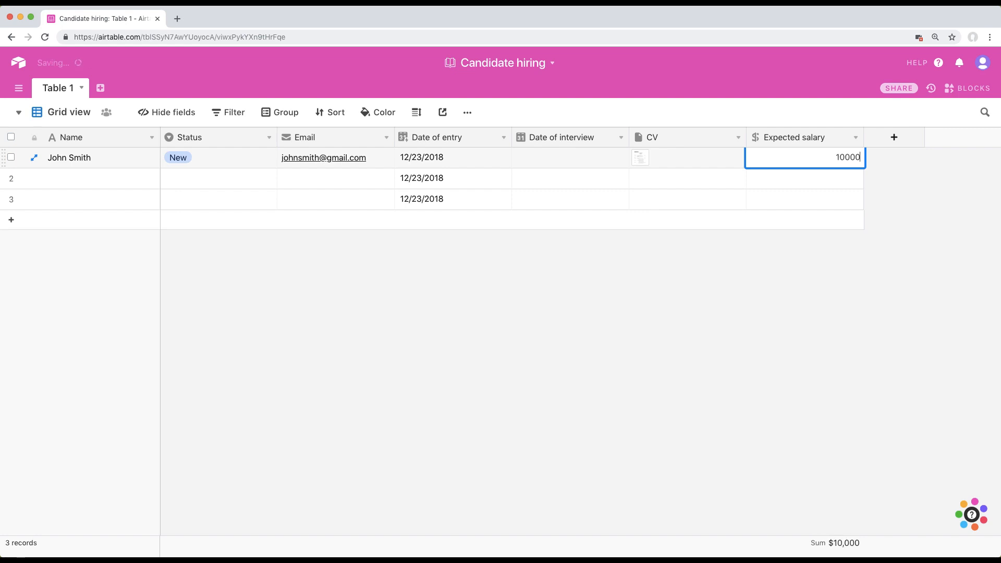
{"action": "key", "text": "Return"}
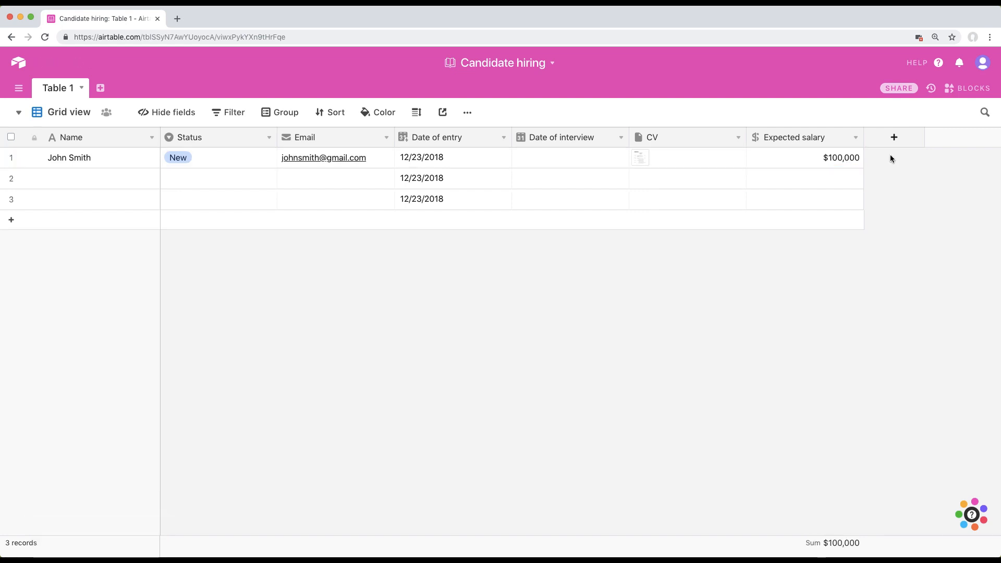
Step: Add a single line text field named Credentials after Expected salary
{"action": "left_click", "coordinate": [897, 140]}
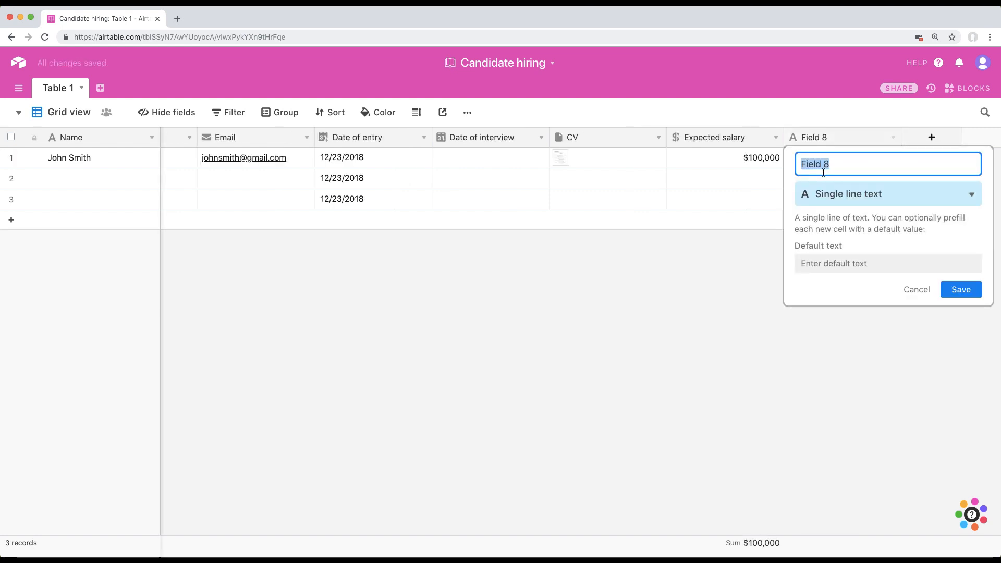
{"action": "type", "text": "Credentials"}
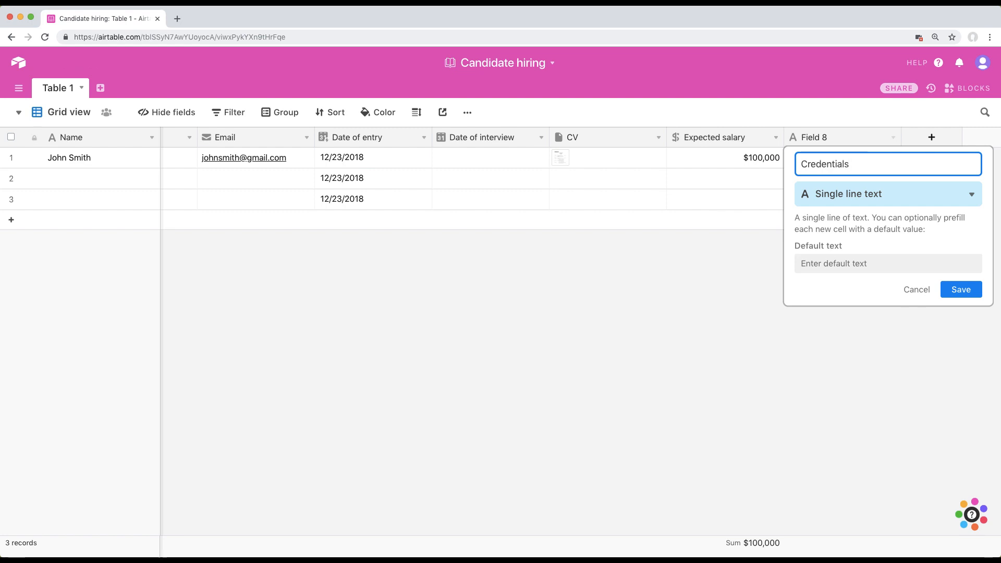
{"action": "key", "text": "Return"}
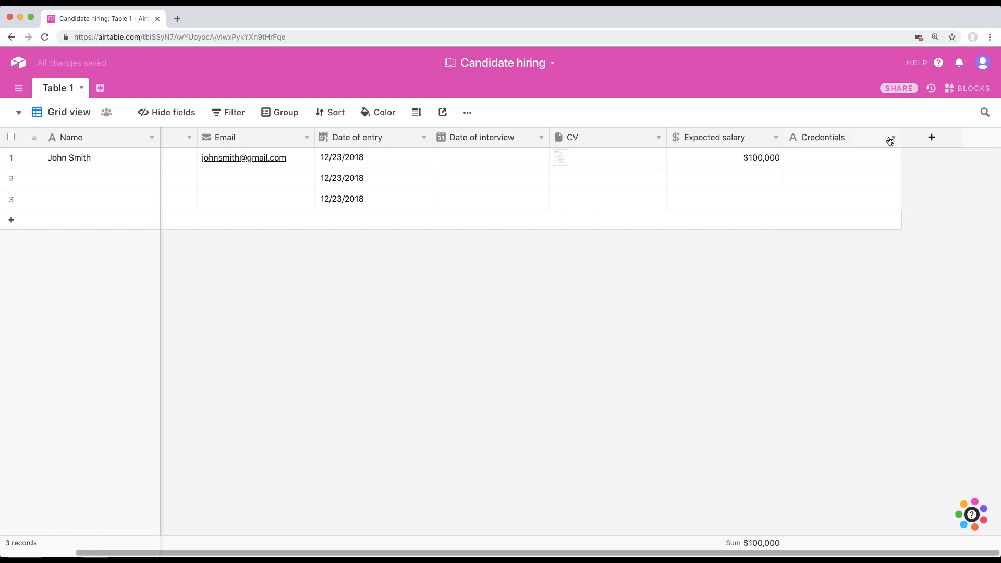
Step: Reopen the Credentials field's settings and change its type to Multiple select
{"action": "left_click", "coordinate": [893, 137]}
{"action": "left_click", "coordinate": [845, 157]}
{"action": "left_click", "coordinate": [854, 195]}
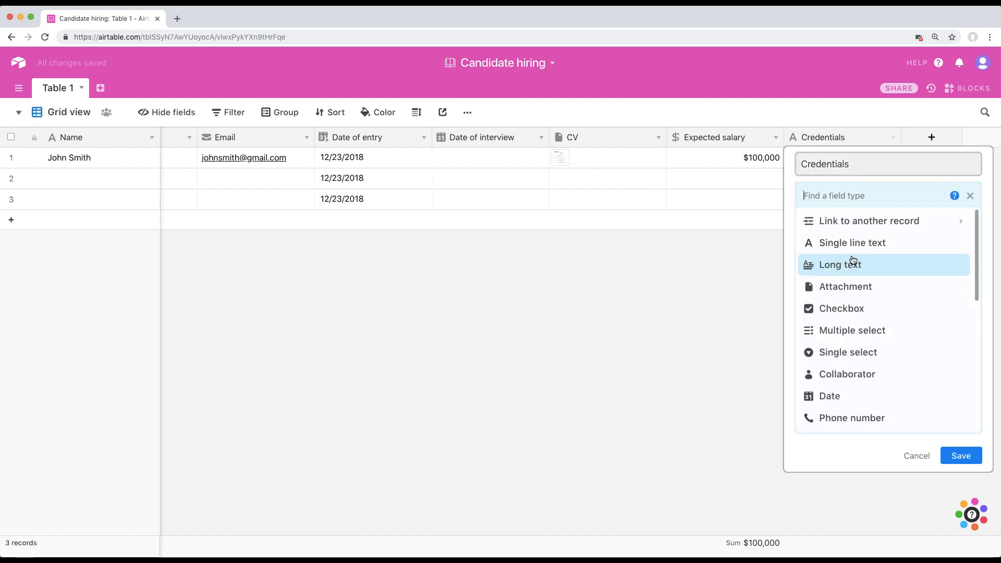
{"action": "type", "text": "mult"}
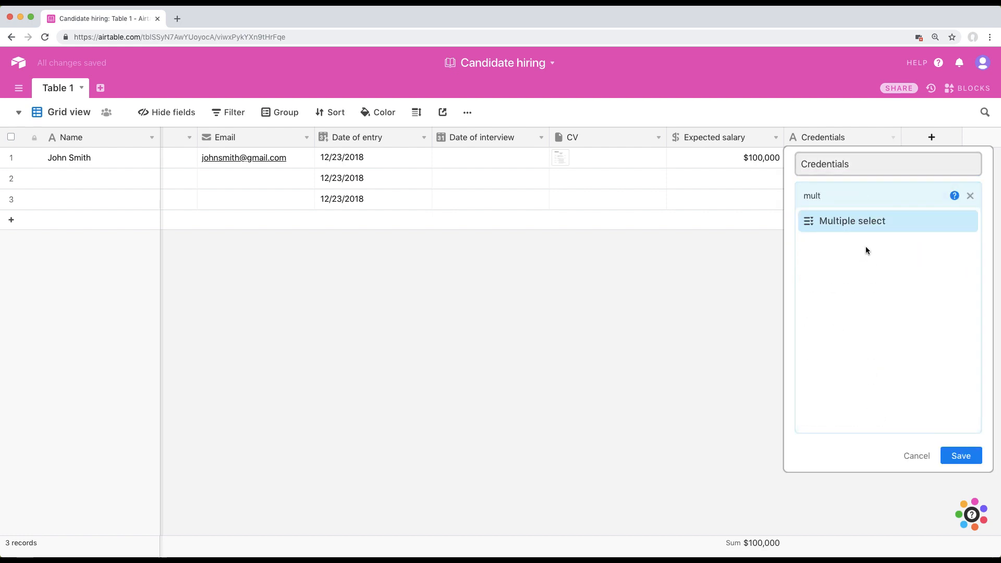
{"action": "left_click", "coordinate": [885, 227]}
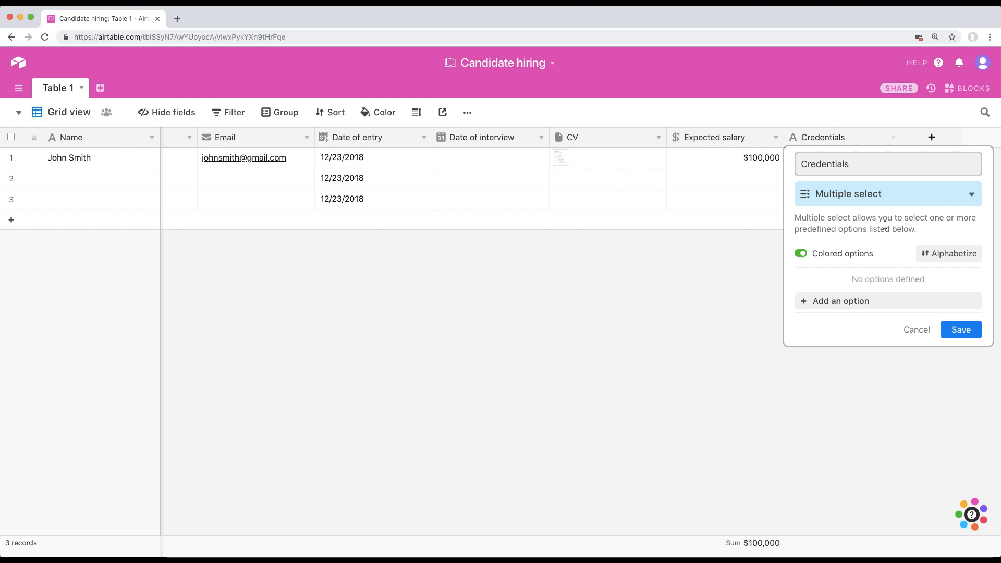
Step: Add the options Bachelors, Masters, CFA, CA and CPA to the Credentials field and save it
{"action": "left_click", "coordinate": [831, 300]}
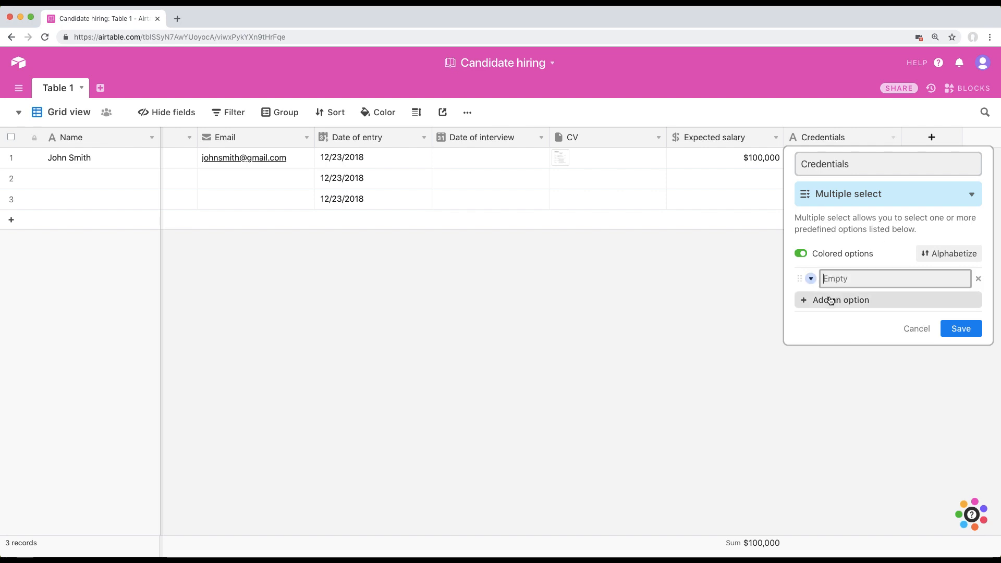
{"action": "type", "text": "Bachelors"}
{"action": "key", "text": "Return"}
{"action": "type", "text": "Masters"}
{"action": "key", "text": "Return"}
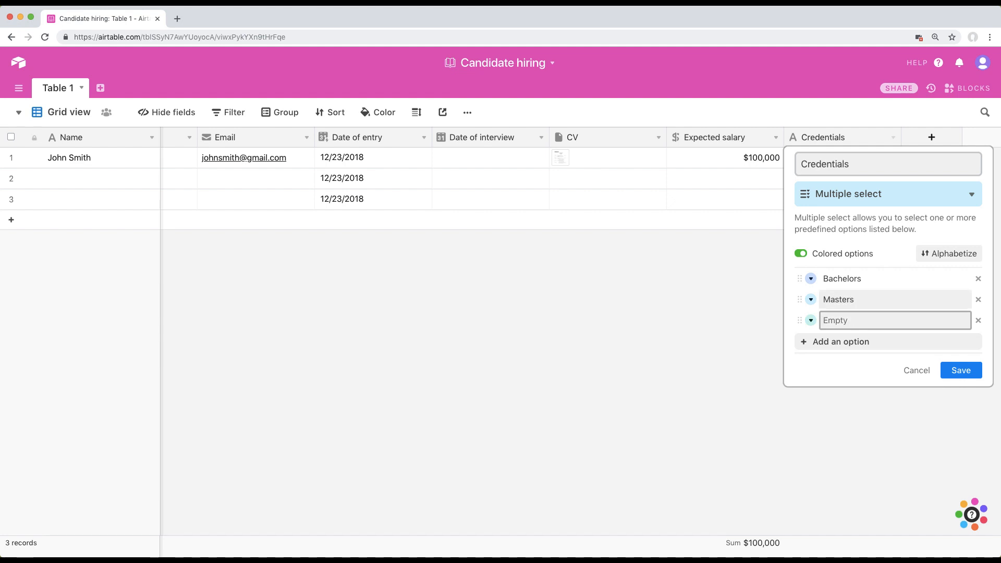
{"action": "type", "text": "CFA"}
{"action": "key", "text": "Return"}
{"action": "type", "text": "CA"}
{"action": "key", "text": "Return"}
{"action": "type", "text": "CPA"}
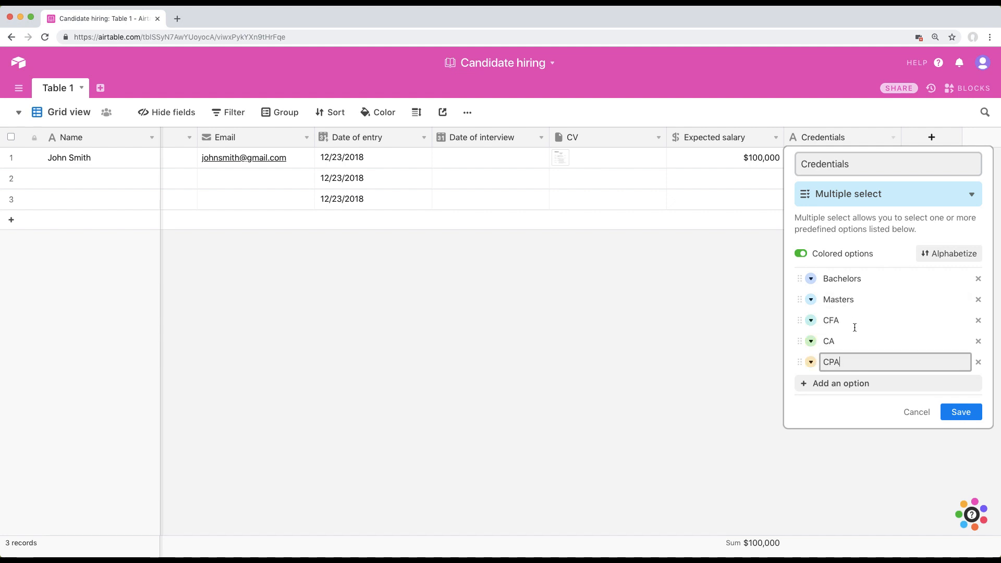
{"action": "left_click", "coordinate": [846, 411]}
{"action": "left_click", "coordinate": [961, 412]}
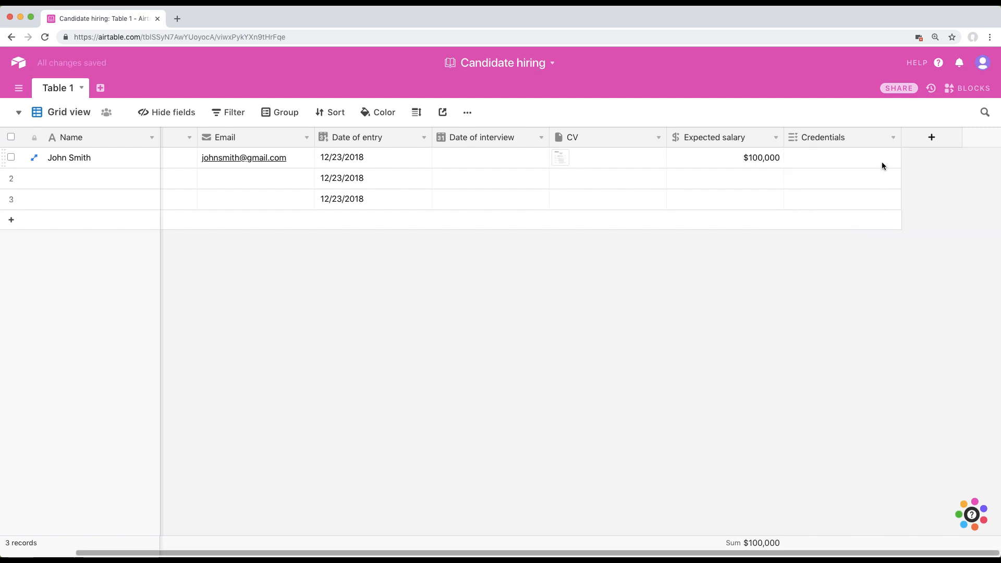
Step: Assign the Bachelors, Masters and CA credentials to the first candidate's record
{"action": "left_click", "coordinate": [883, 162]}
{"action": "left_click", "coordinate": [895, 157]}
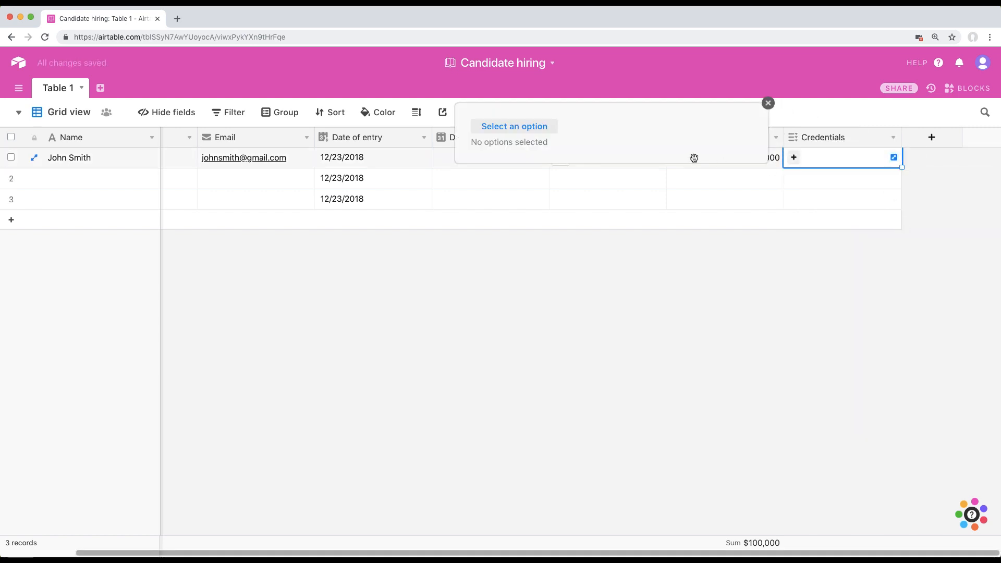
{"action": "left_click", "coordinate": [519, 130]}
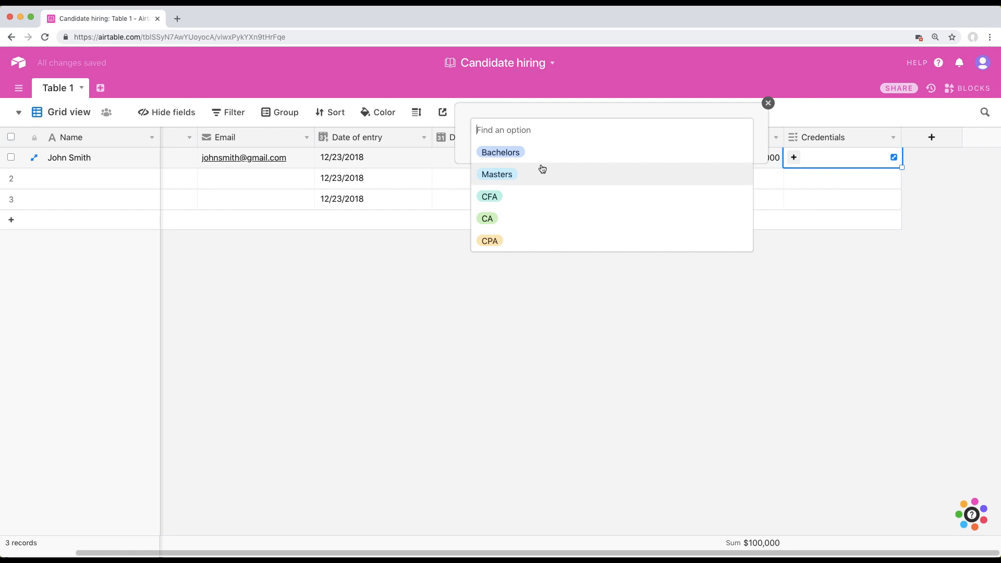
{"action": "left_click", "coordinate": [514, 153]}
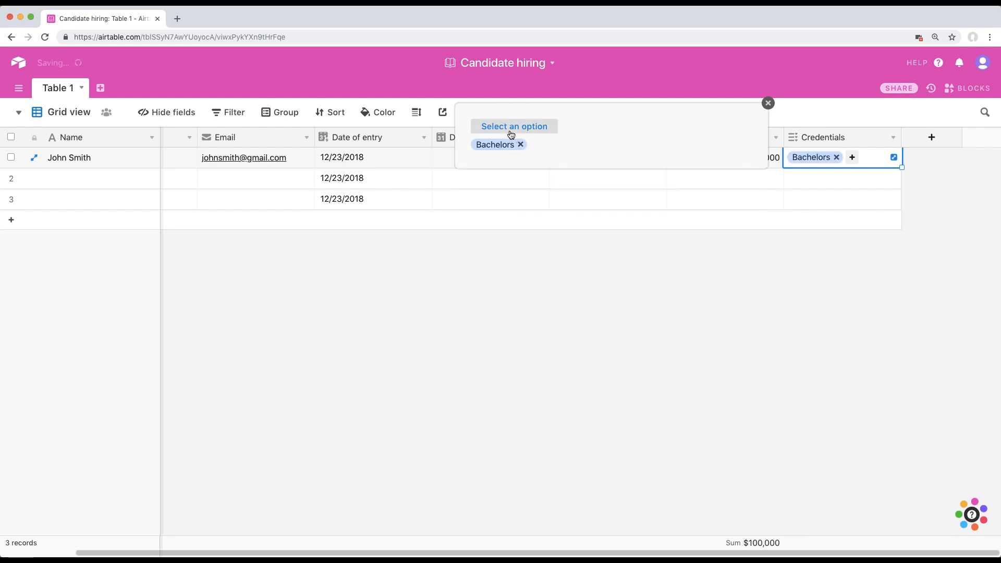
{"action": "left_click", "coordinate": [509, 127]}
{"action": "left_click", "coordinate": [502, 153]}
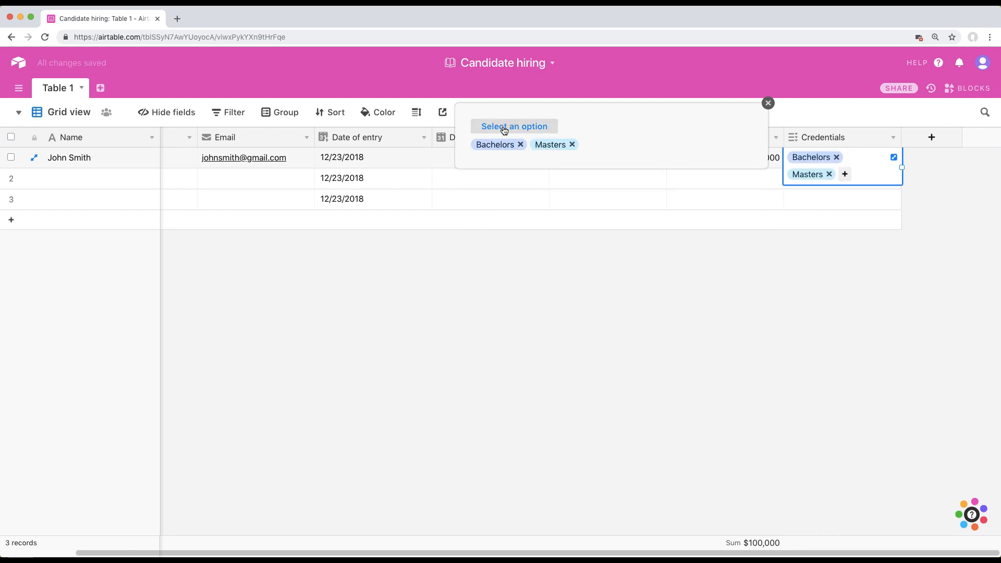
{"action": "left_click", "coordinate": [506, 127]}
{"action": "left_click", "coordinate": [507, 175]}
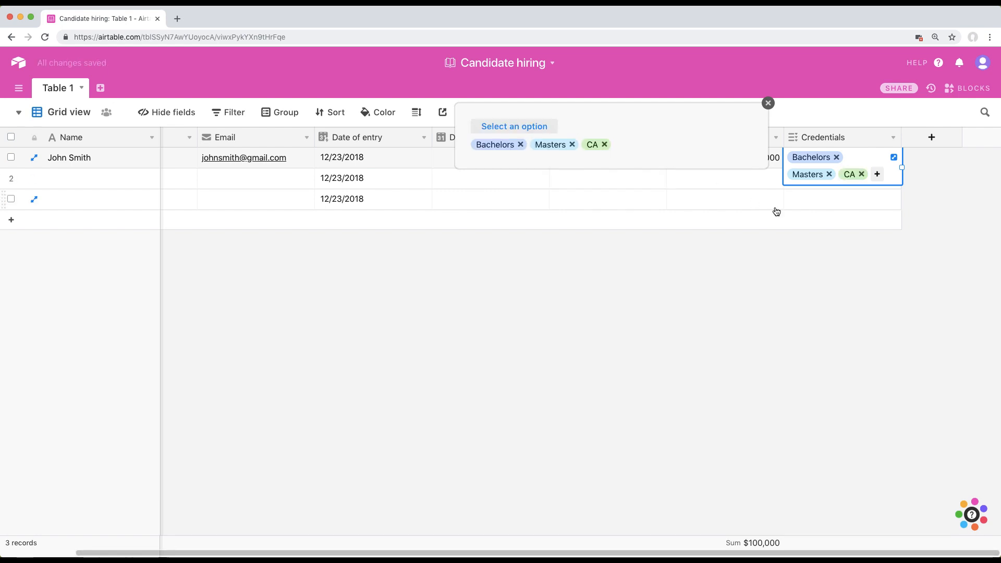
{"action": "left_click", "coordinate": [945, 205]}
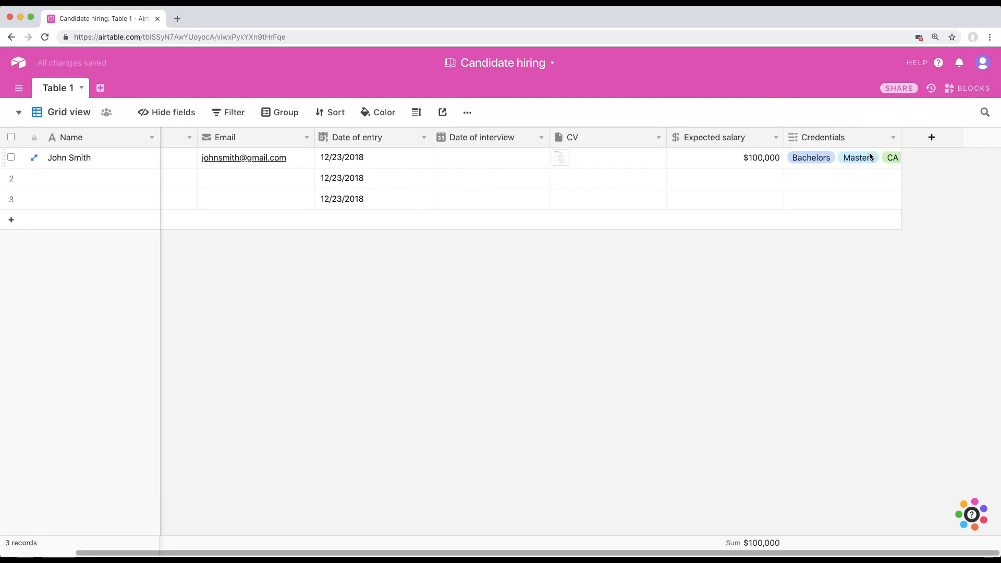
Step: Add a single line text field named Rating after Credentials
{"action": "scroll", "coordinate": [286, 161], "scroll_direction": "left", "scroll_amount": 3}
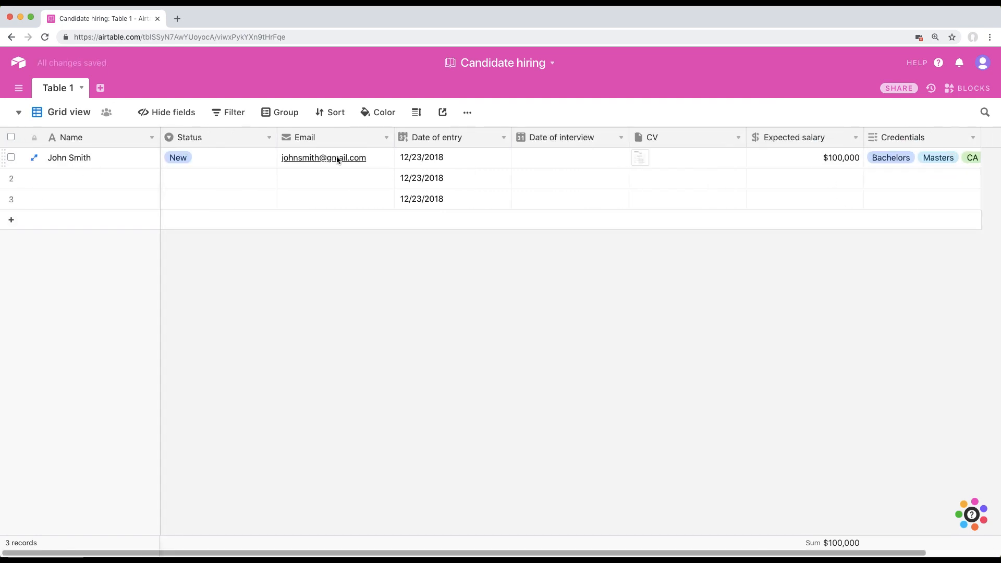
{"action": "scroll", "coordinate": [572, 160], "scroll_direction": "right", "scroll_amount": 3}
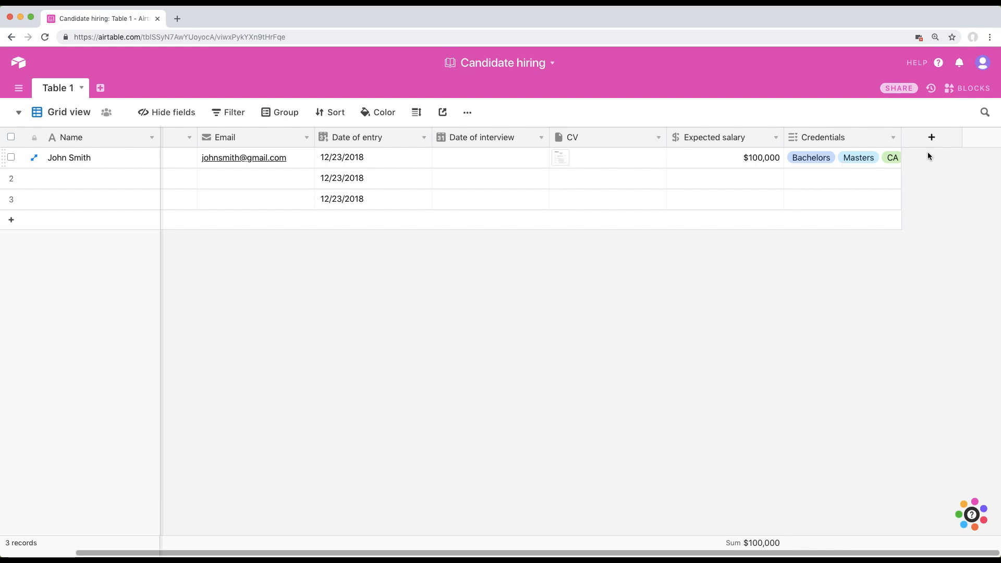
{"action": "left_click", "coordinate": [932, 138]}
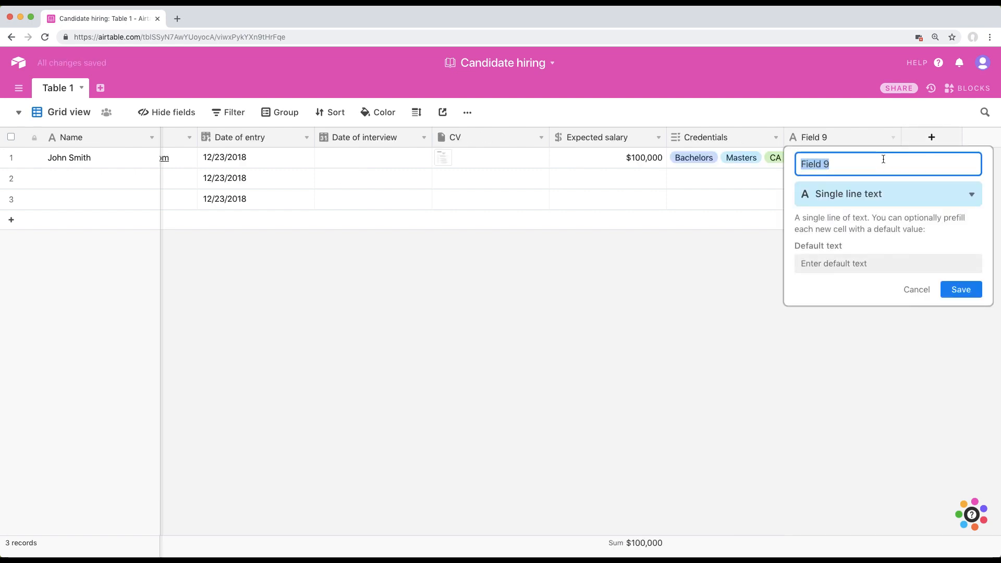
{"action": "type", "text": "Rating"}
{"action": "key", "text": "Return"}
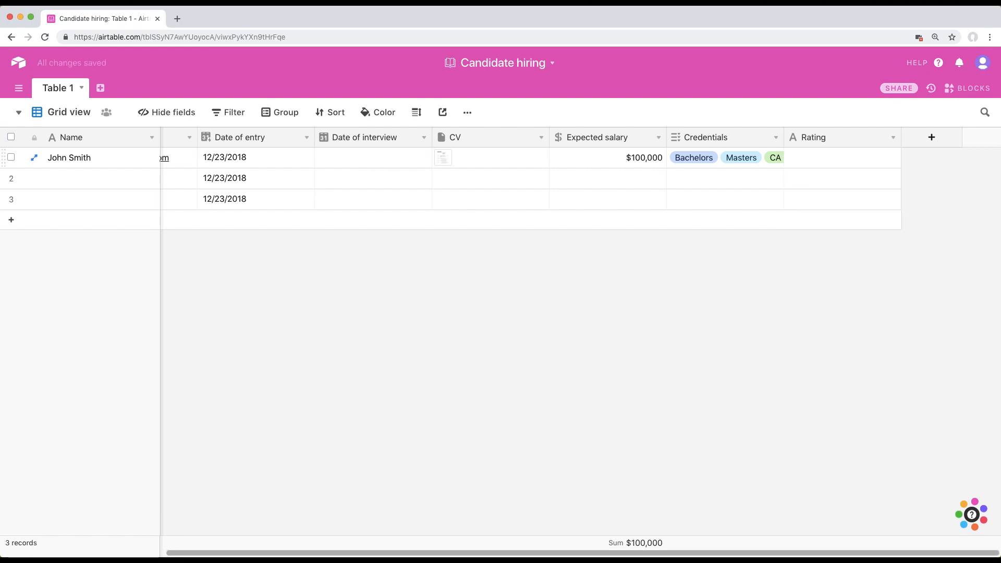
Step: Reopen the Rating field's settings and change its type to Rating
{"action": "left_click", "coordinate": [893, 138]}
{"action": "left_click", "coordinate": [872, 157]}
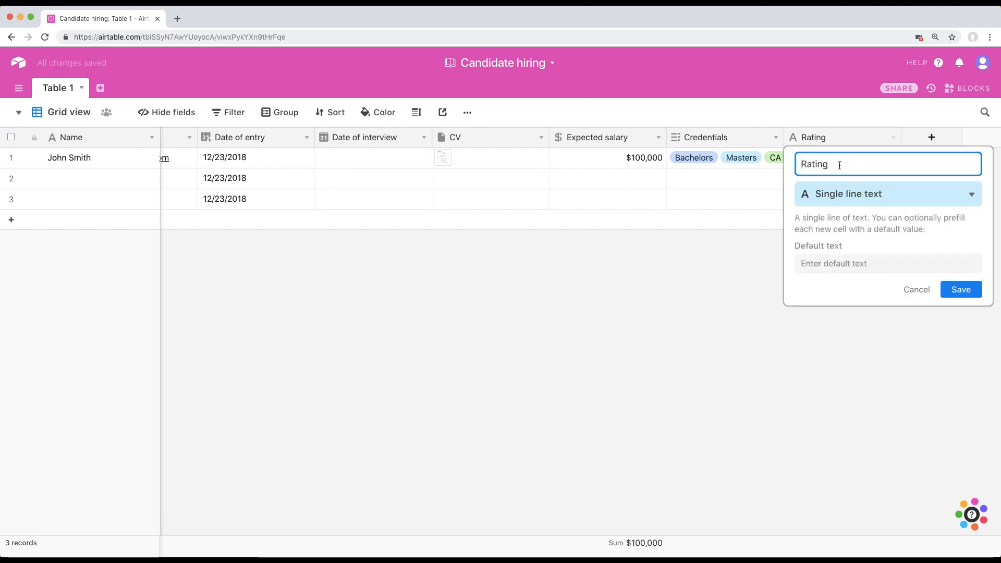
{"action": "left_click", "coordinate": [815, 192]}
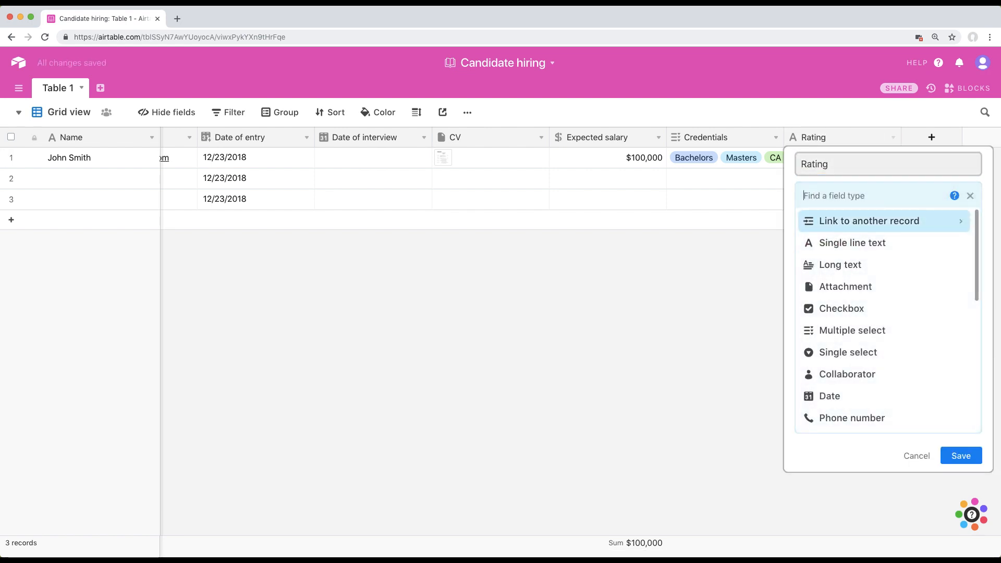
{"action": "type", "text": "rating"}
{"action": "left_click", "coordinate": [842, 222]}
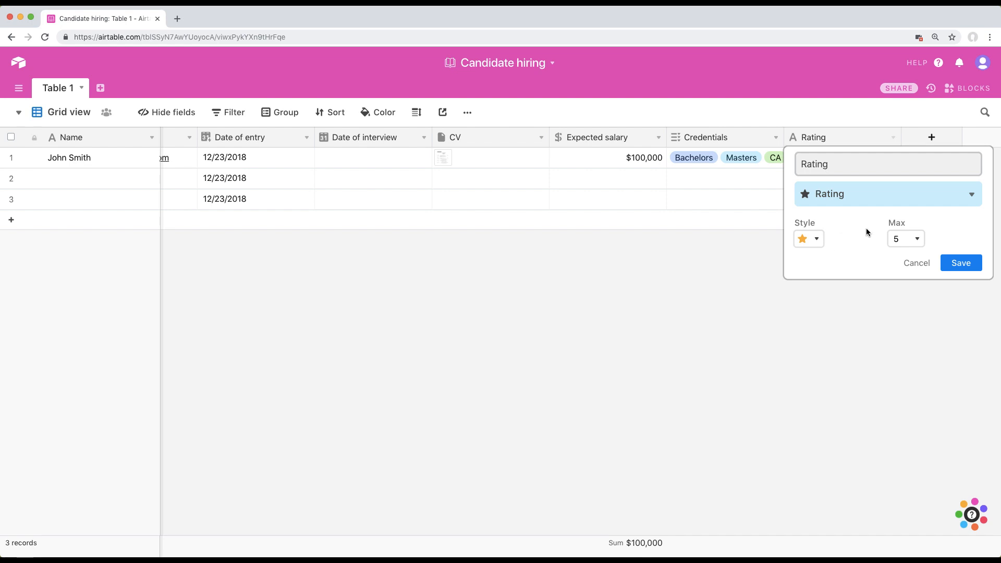
Step: Review the rating style and maximum choices, keep the star style with a maximum of 5, and save the Rating field
{"action": "left_click", "coordinate": [819, 241]}
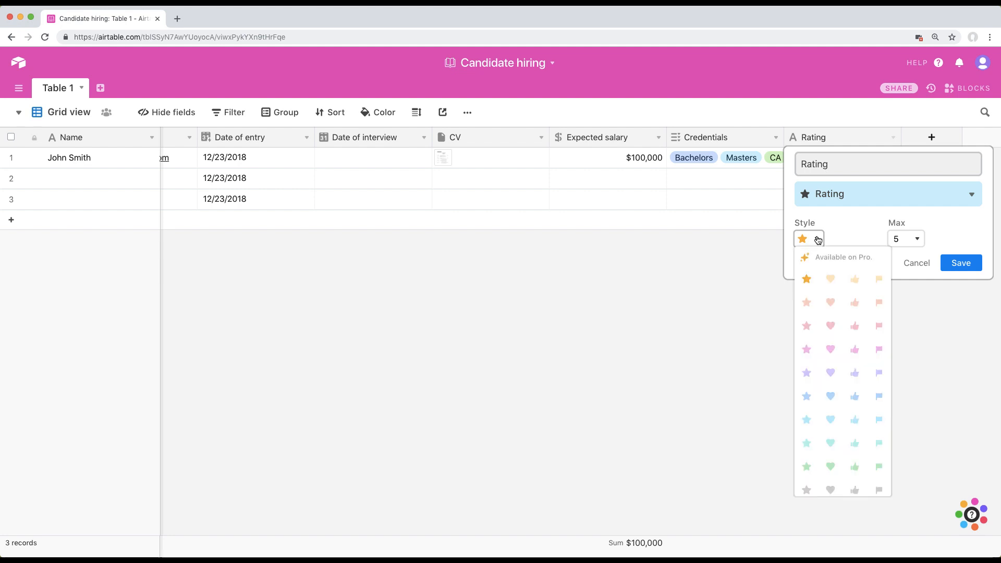
{"action": "left_click", "coordinate": [850, 233]}
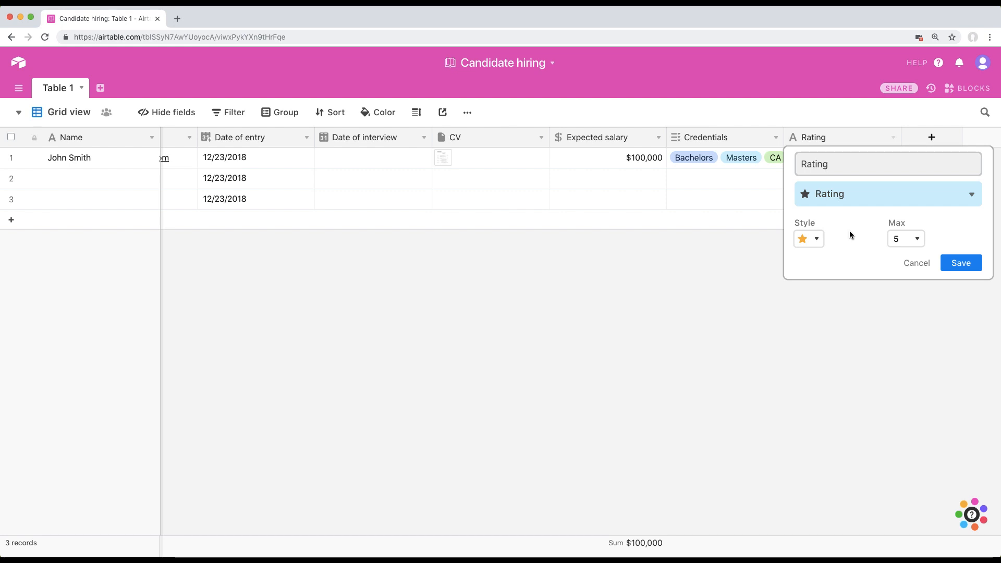
{"action": "left_click", "coordinate": [908, 240]}
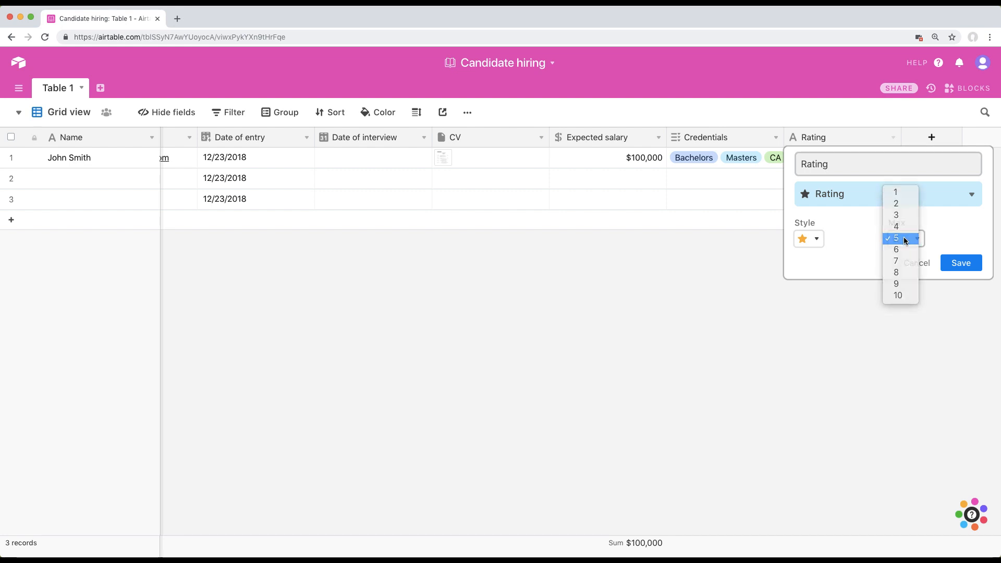
{"action": "left_click", "coordinate": [904, 238]}
{"action": "left_click", "coordinate": [903, 239]}
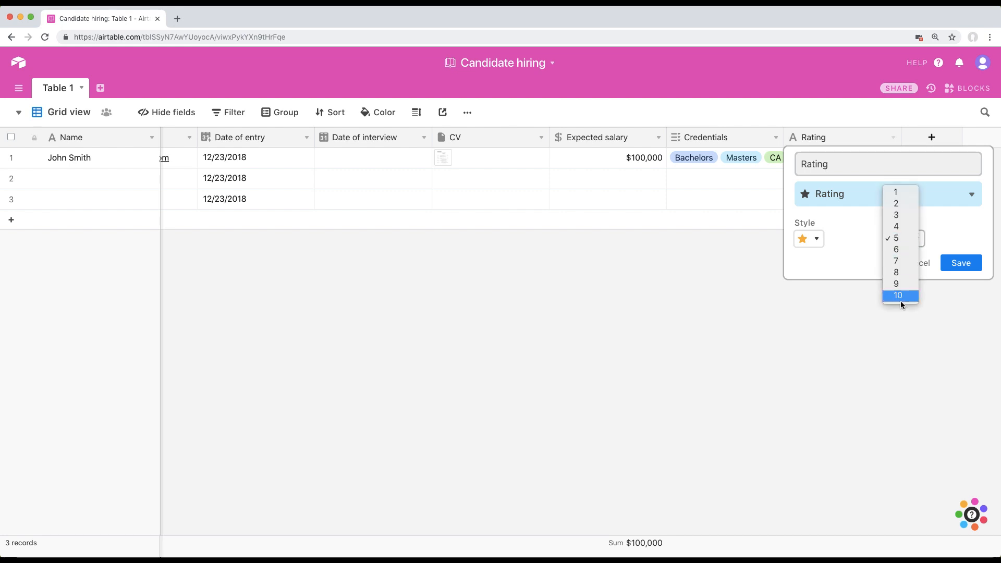
{"action": "left_click", "coordinate": [907, 239]}
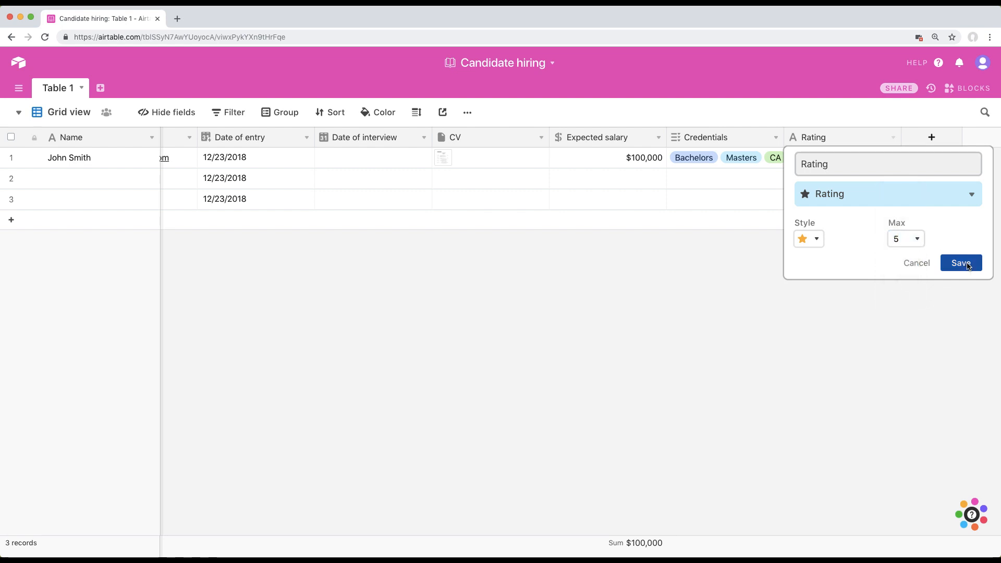
{"action": "left_click", "coordinate": [961, 263]}
{"action": "left_click", "coordinate": [859, 158]}
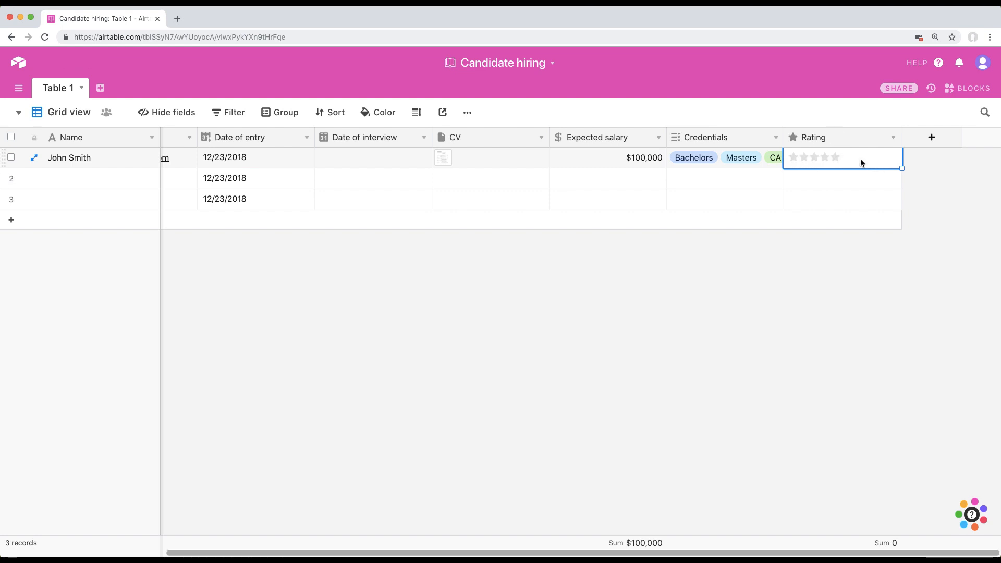
{"action": "left_click", "coordinate": [919, 160]}
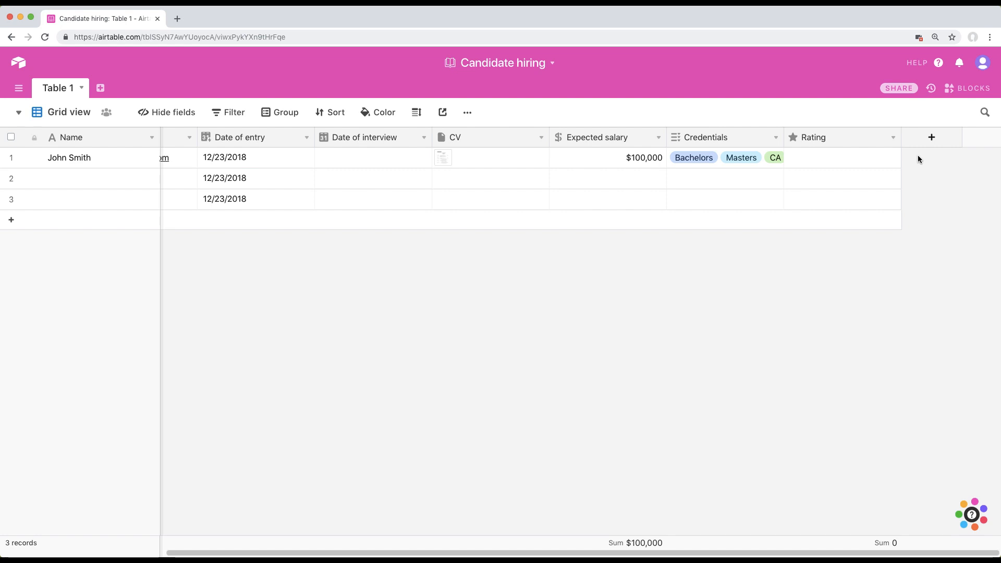
Step: Review the first candidate's record field by field, from Name through to Rating
{"action": "scroll", "coordinate": [918, 155], "scroll_direction": "left", "scroll_amount": 5}
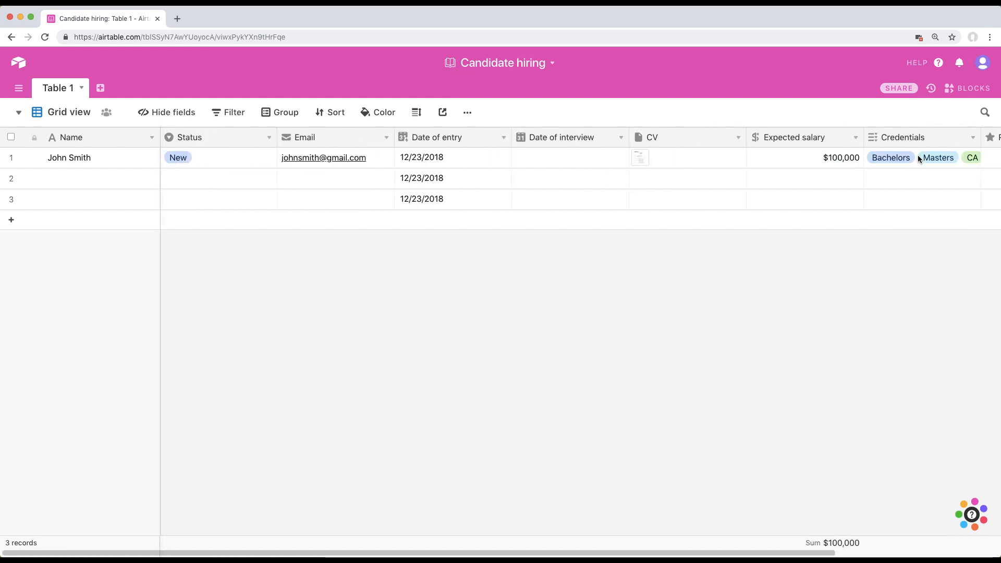
{"action": "left_click", "coordinate": [95, 159]}
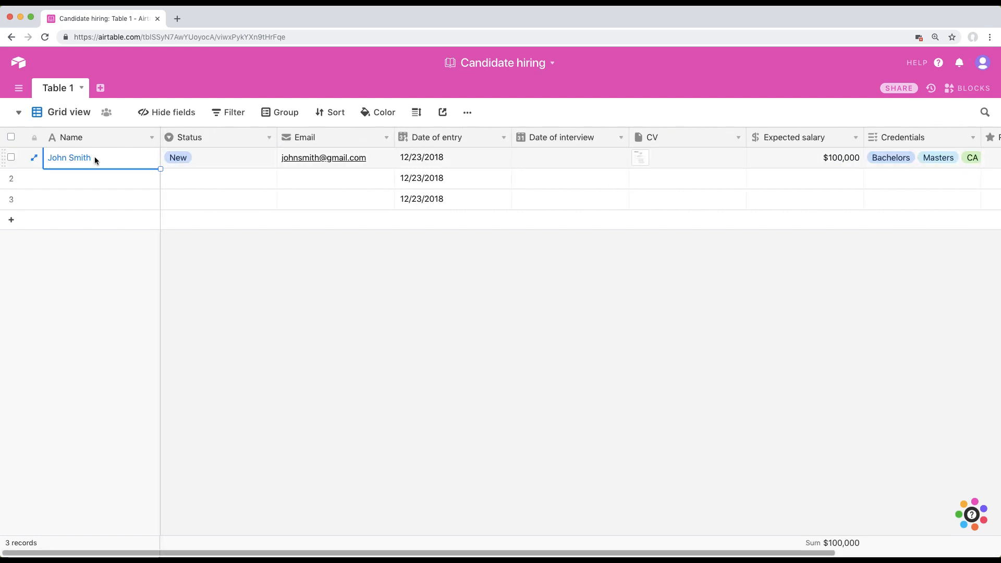
{"action": "key", "text": "Tab"}
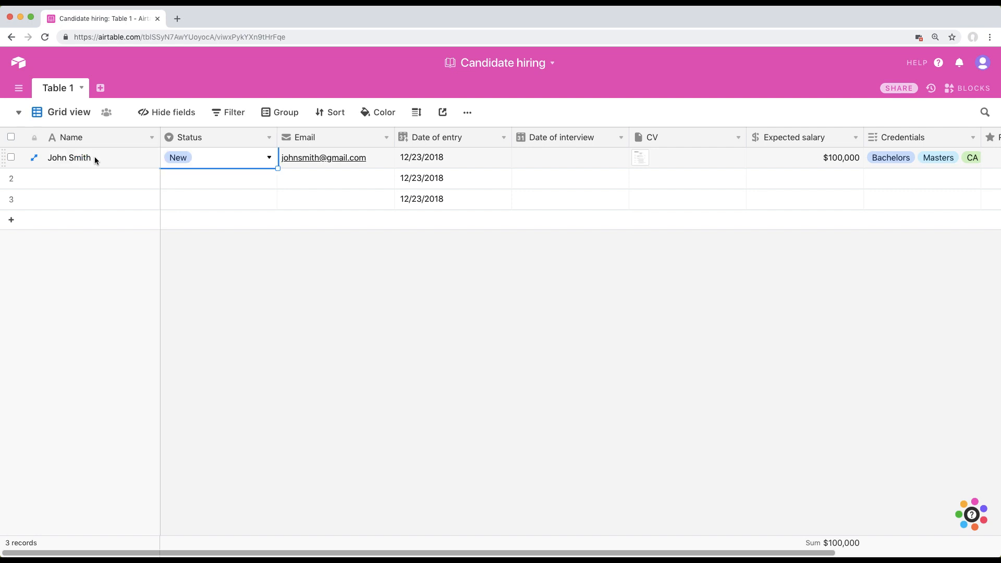
{"action": "key", "text": "Tab"}
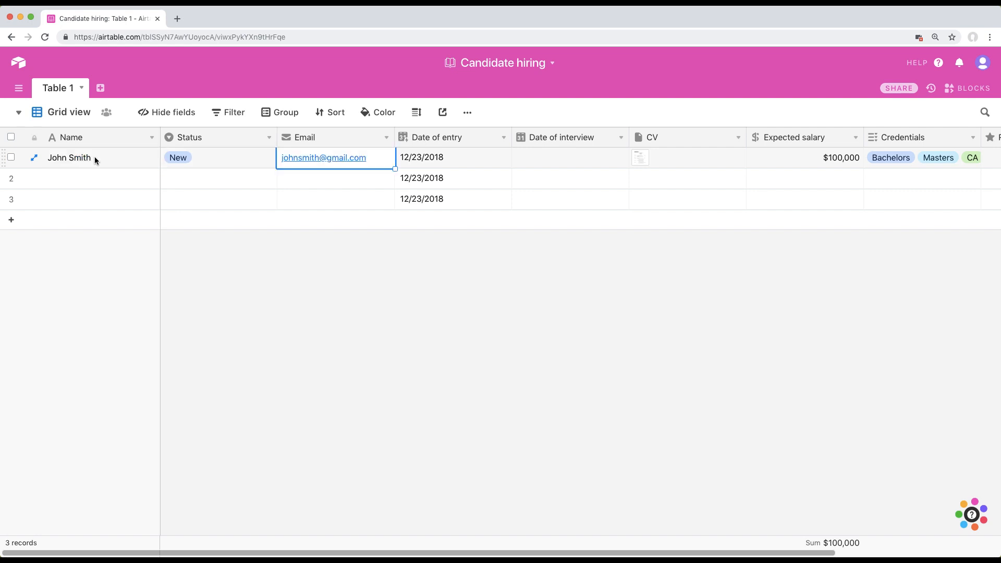
{"action": "key", "text": "Tab"}
{"action": "key", "text": "Tab"}
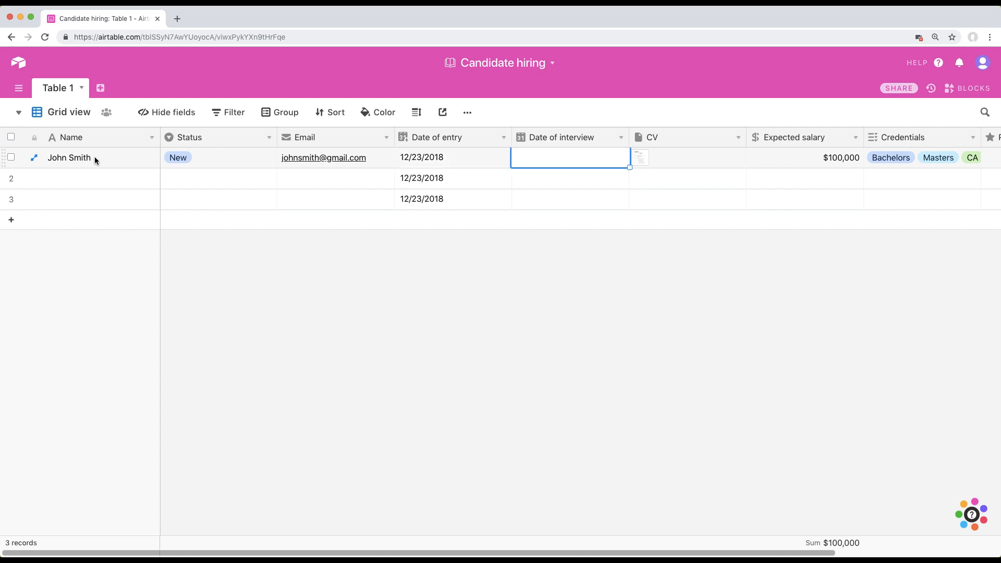
{"action": "key", "text": "Tab"}
{"action": "key", "text": "Tab"}
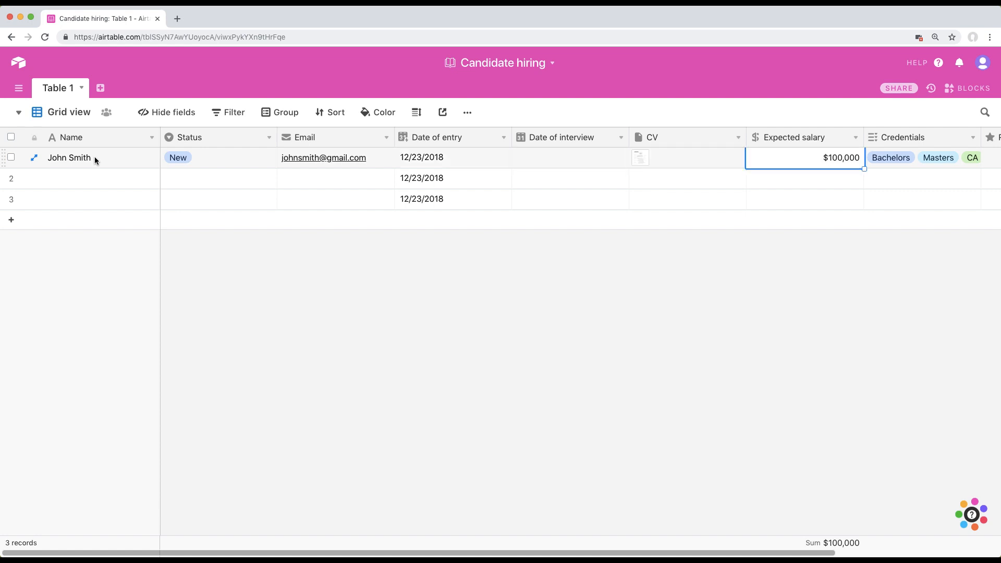
{"action": "key", "text": "Tab"}
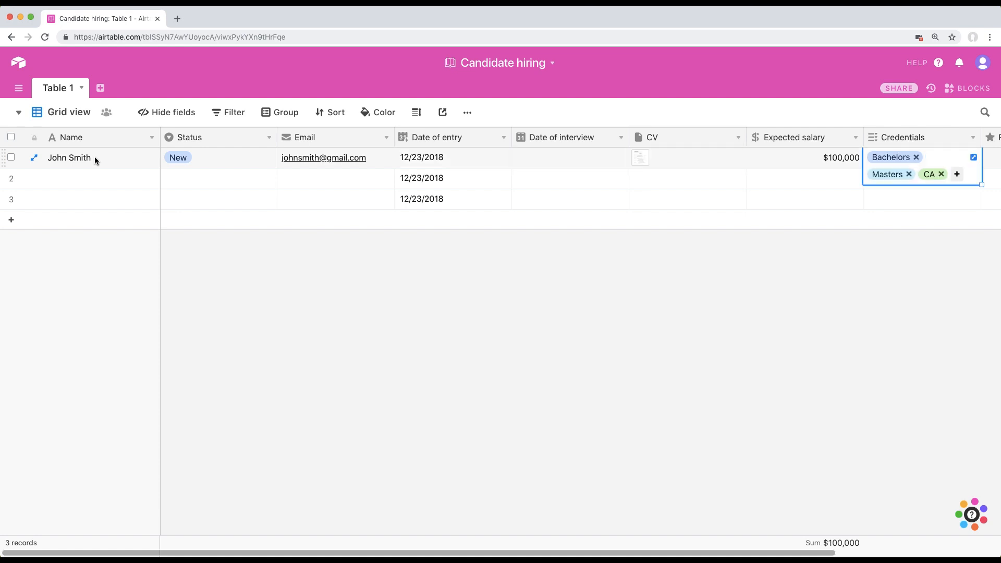
{"action": "key", "text": "Tab"}
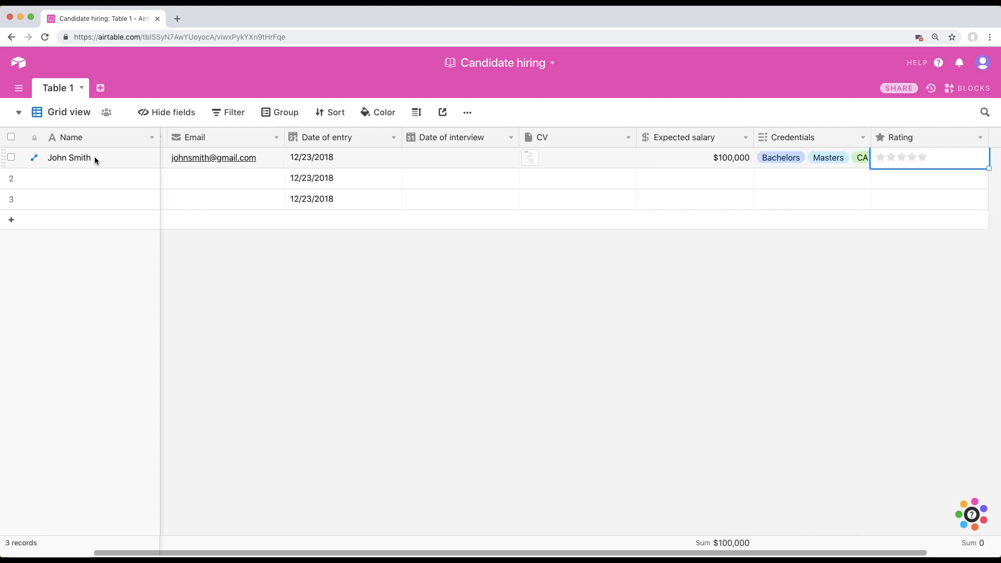